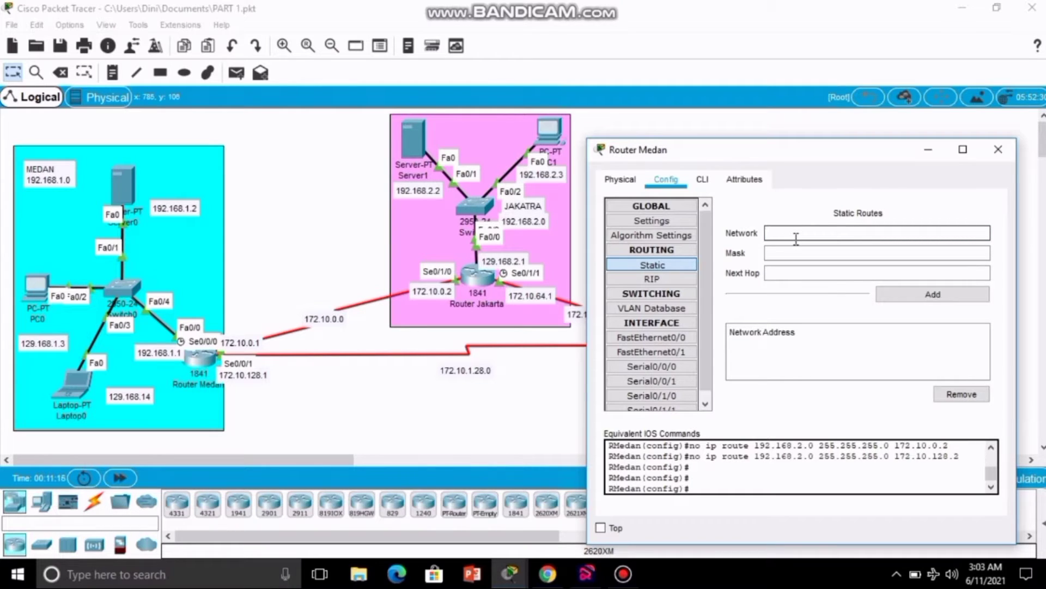
Add a static route on Router Medan to network 192.168.2.0, mask 255.255.255.0, with next hop 172.10.0.2.
{"action": "type", "text": "192.168.2.0"}
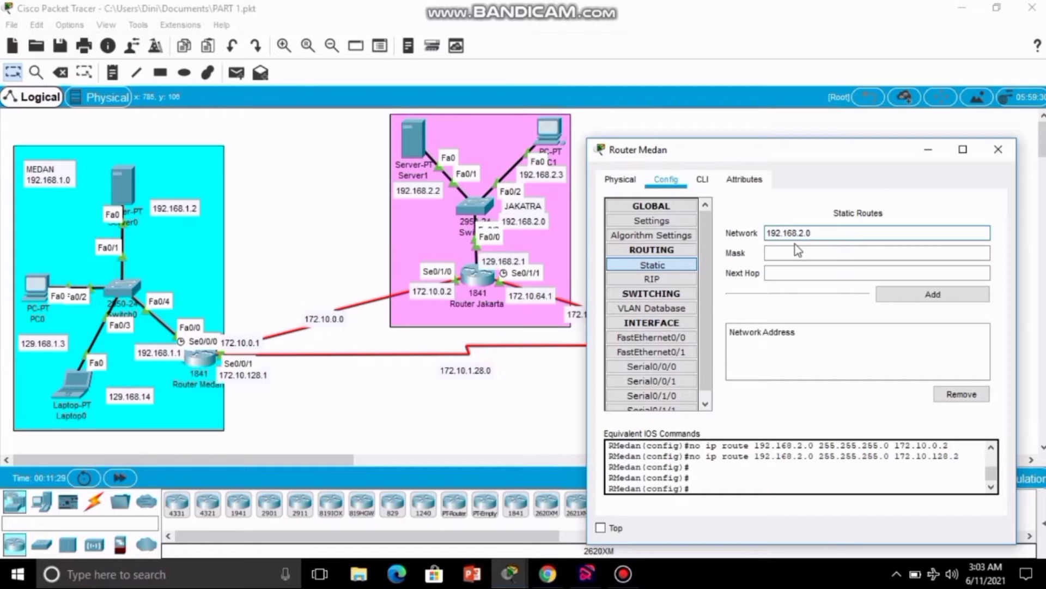
{"action": "left_click", "coordinate": [801, 253]}
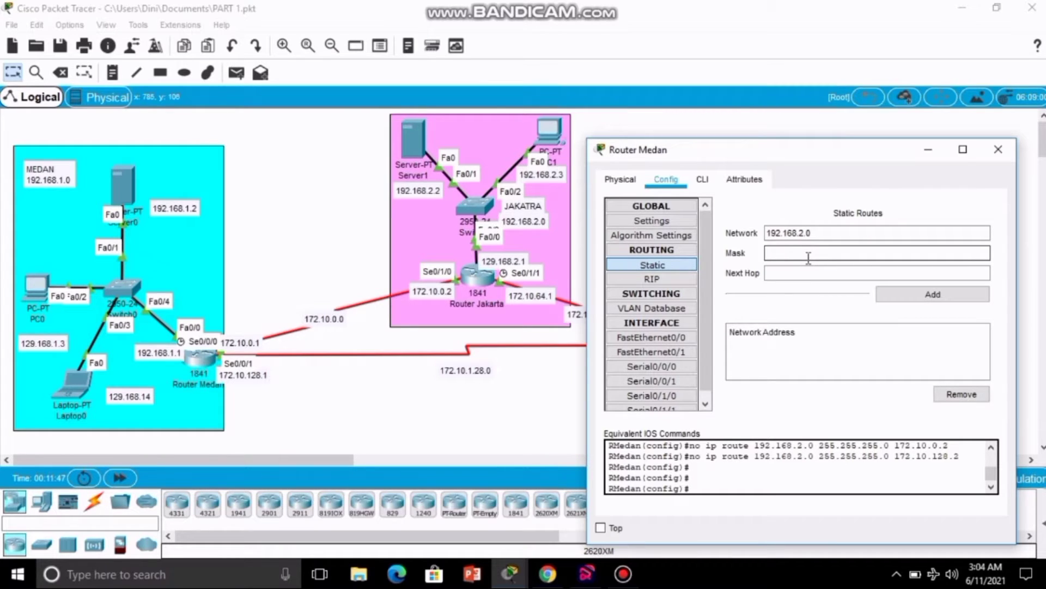
{"action": "type", "text": "255"}
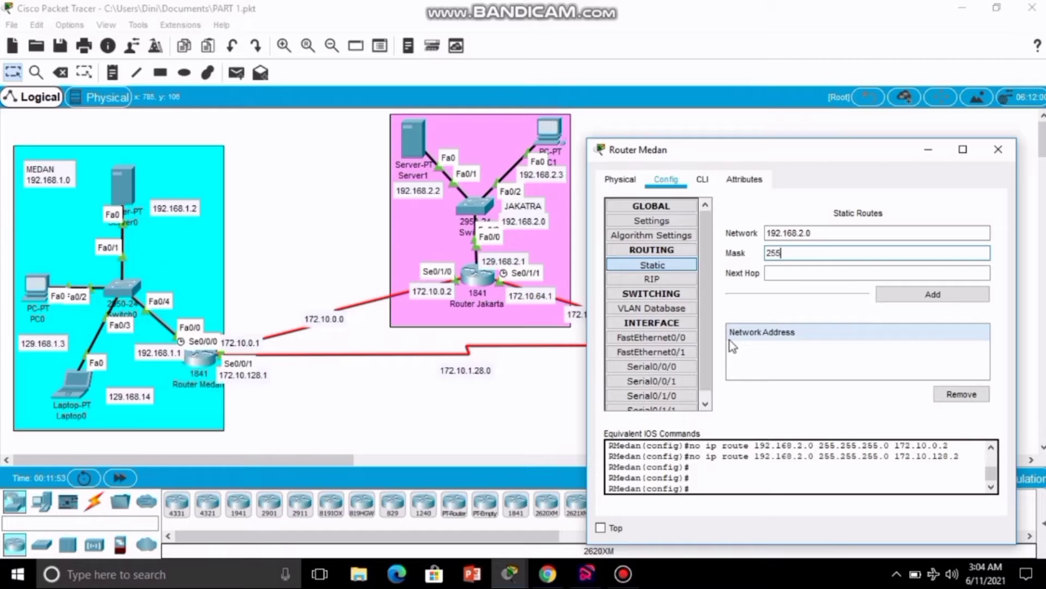
{"action": "type", "text": ".255"}
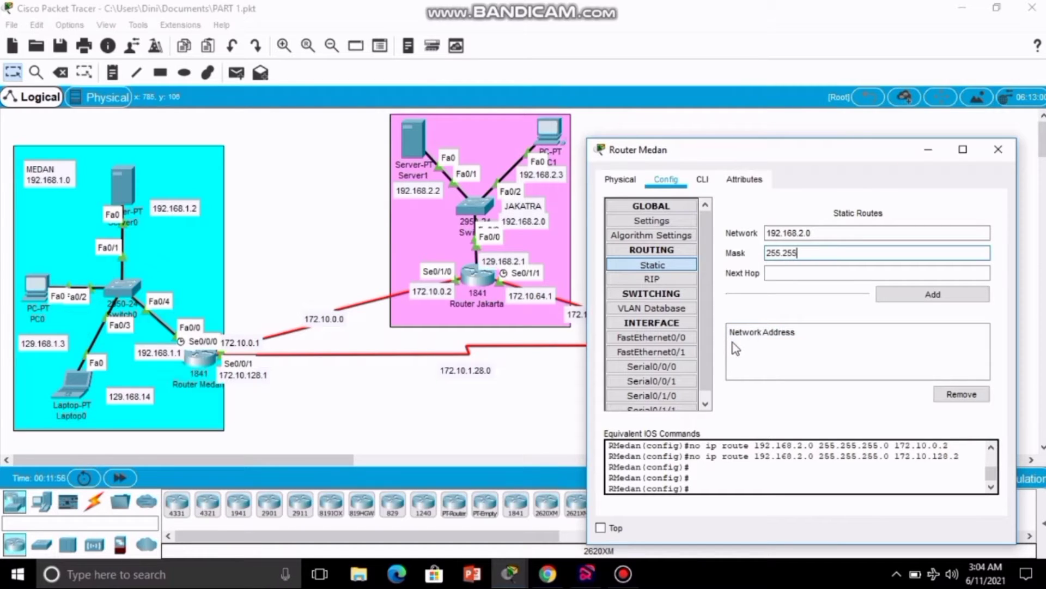
{"action": "type", "text": ".255.0"}
{"action": "left_click", "coordinate": [782, 274]}
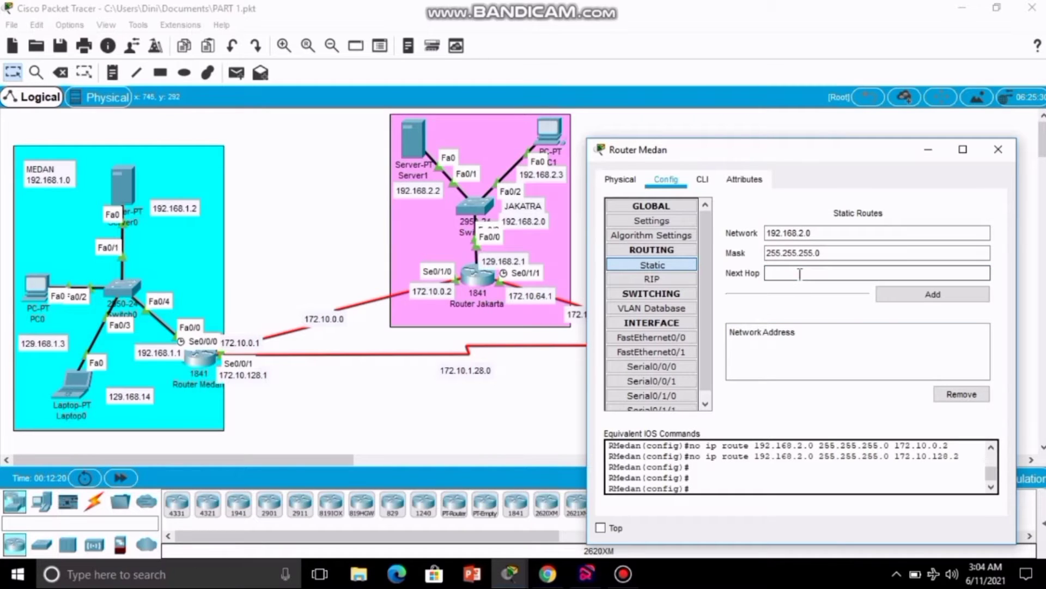
{"action": "type", "text": "172.10.0.2"}
{"action": "left_click", "coordinate": [909, 295]}
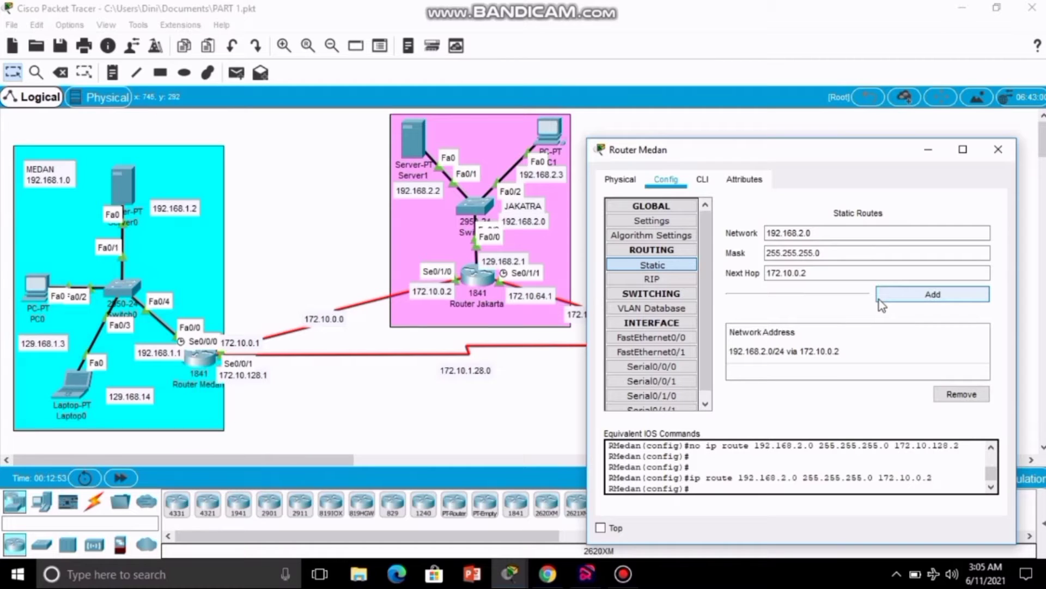
Add a second static route on Router Medan to network 192.168.2.0 with next hop 172.10.128.2.
{"action": "left_click", "coordinate": [799, 272]}
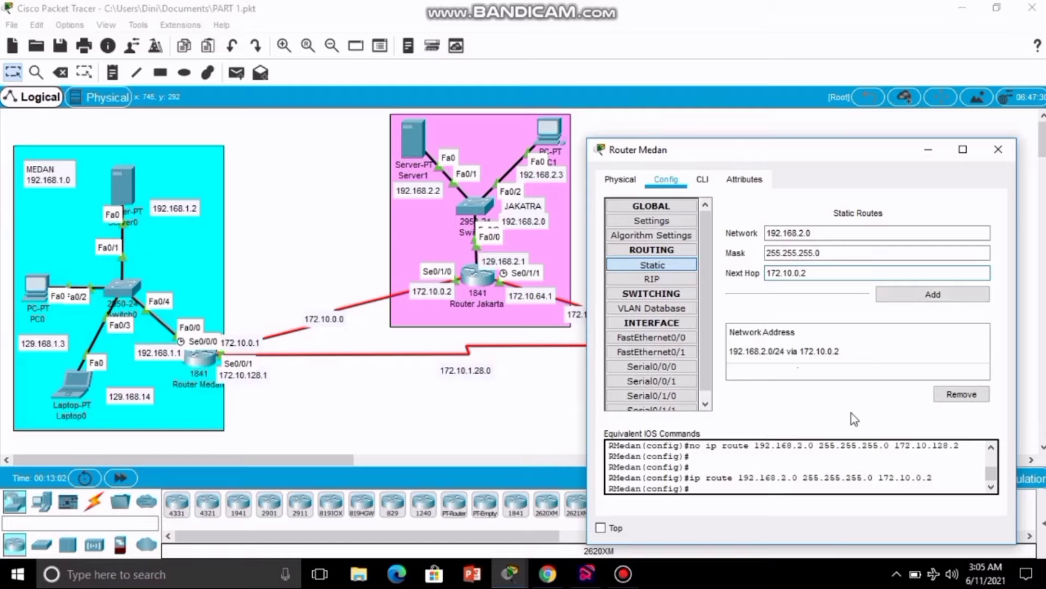
{"action": "left_click_drag", "start_coordinate": [834, 156], "coordinate": [284, 137]}
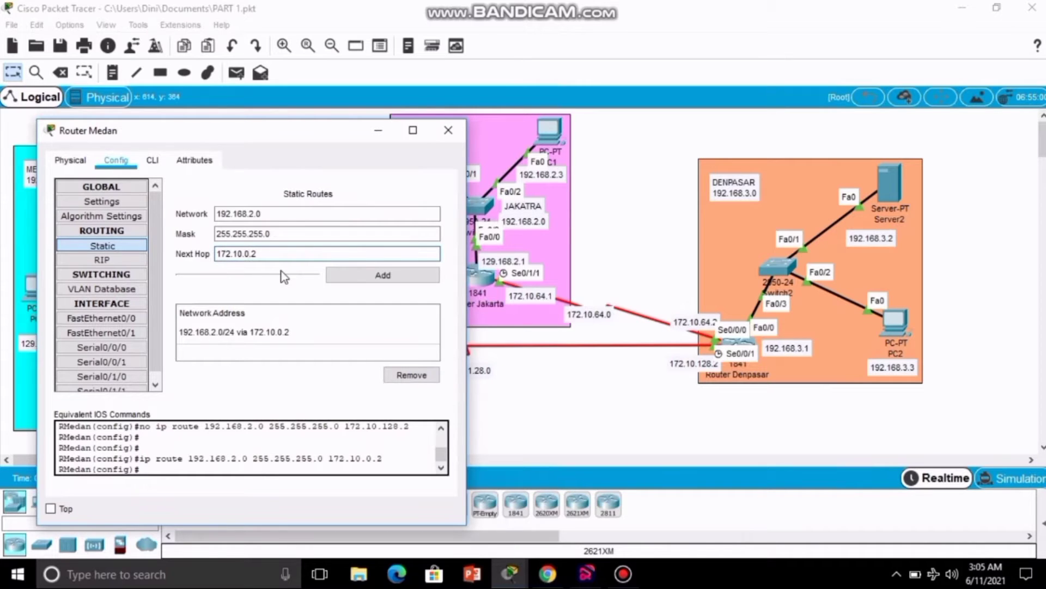
{"action": "key", "text": "BackSpace"}
{"action": "type", "text": "128"}
{"action": "left_click", "coordinate": [385, 277]}
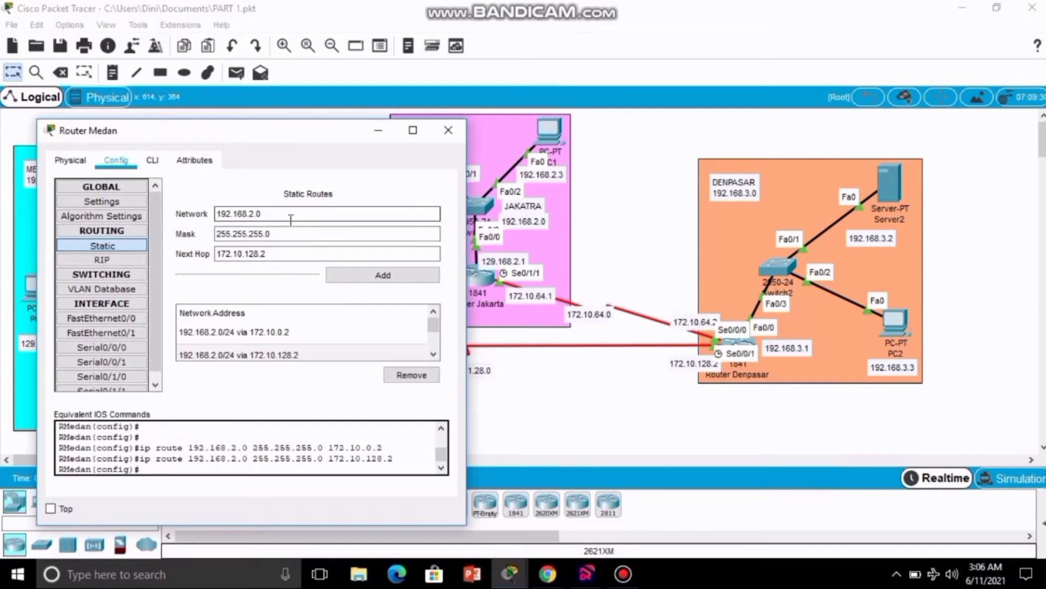
Add a static route on Router Medan to network 192.168.3.0, mask 255.255.255.0, with next hop 172.10.0.2.
{"action": "left_click", "coordinate": [255, 213]}
{"action": "key", "text": "BackSpace"}
{"action": "key", "text": "BackSpace"}
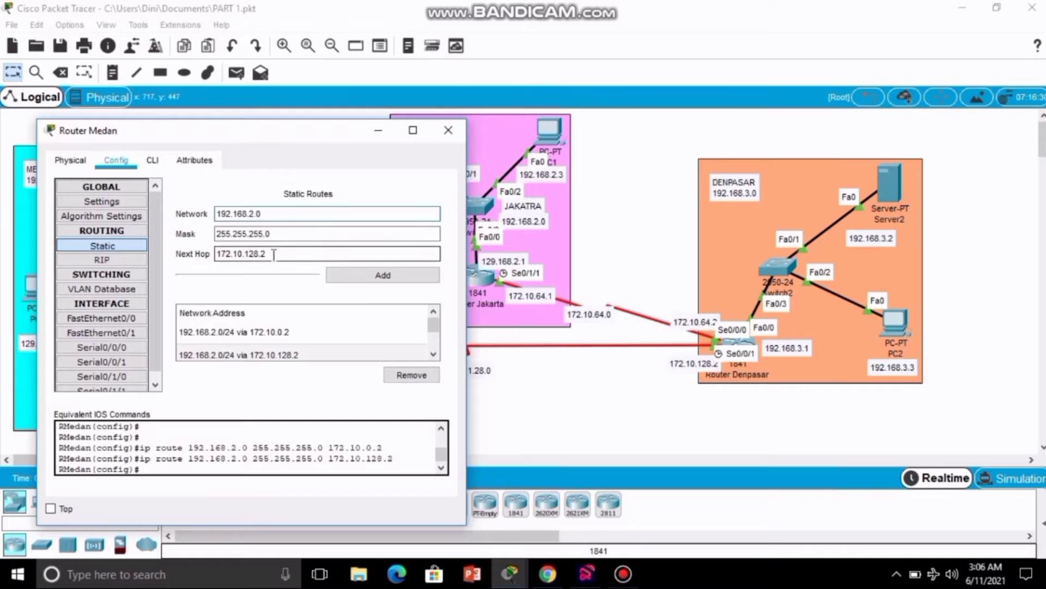
{"action": "type", "text": "3."}
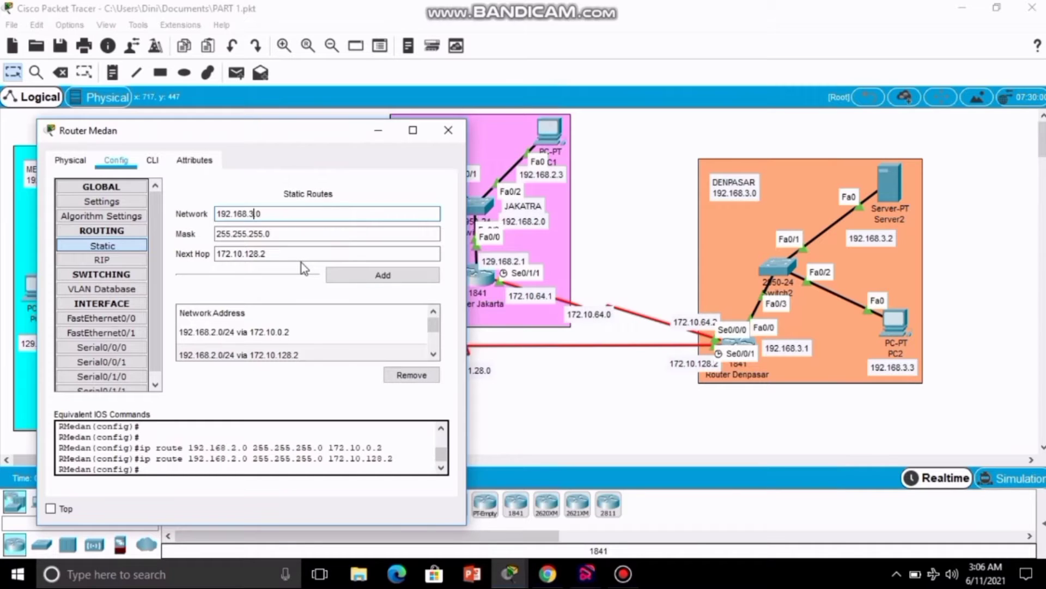
{"action": "left_click", "coordinate": [258, 255]}
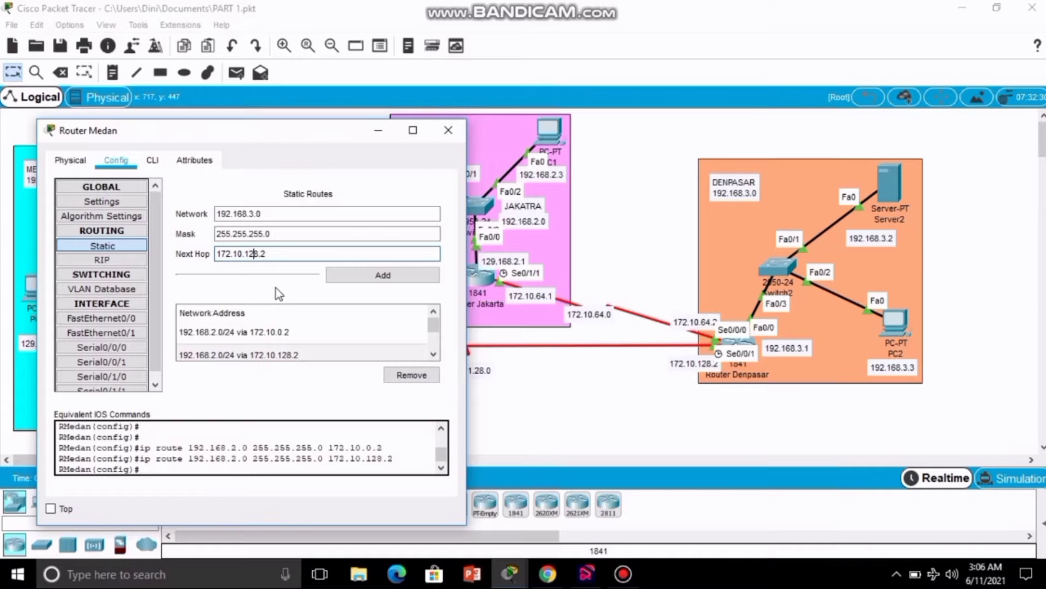
{"action": "key", "text": "BackSpace"}
{"action": "key", "text": "BackSpace"}
{"action": "key", "text": "BackSpace"}
{"action": "type", "text": "0"}
{"action": "left_click", "coordinate": [372, 275]}
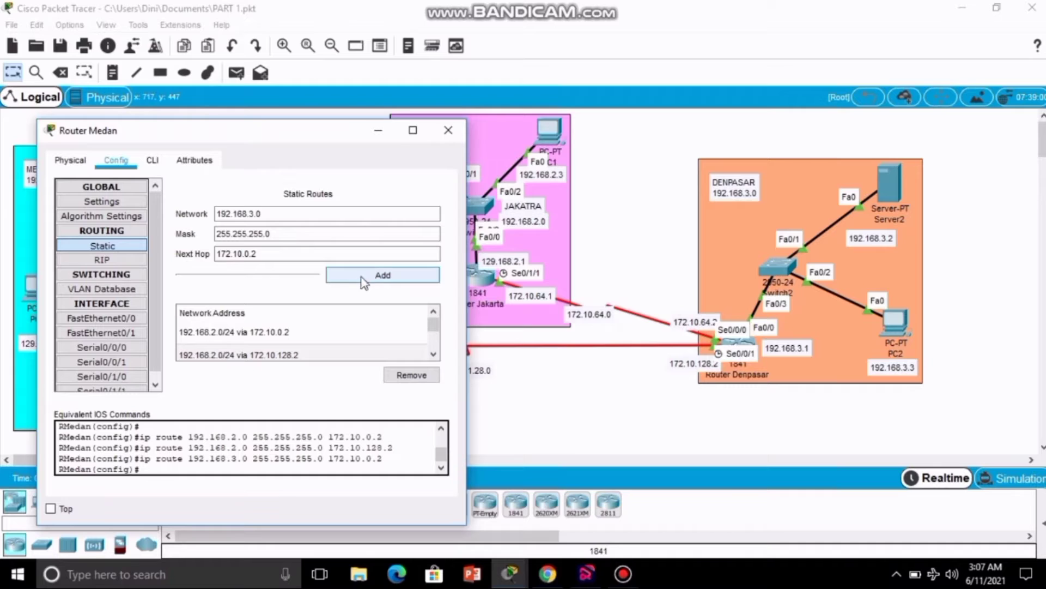
Add a second Router Medan static route to network 192.168.3.0 with next hop 172.10.128.2, and close the router's configuration.
{"action": "left_click", "coordinate": [291, 253]}
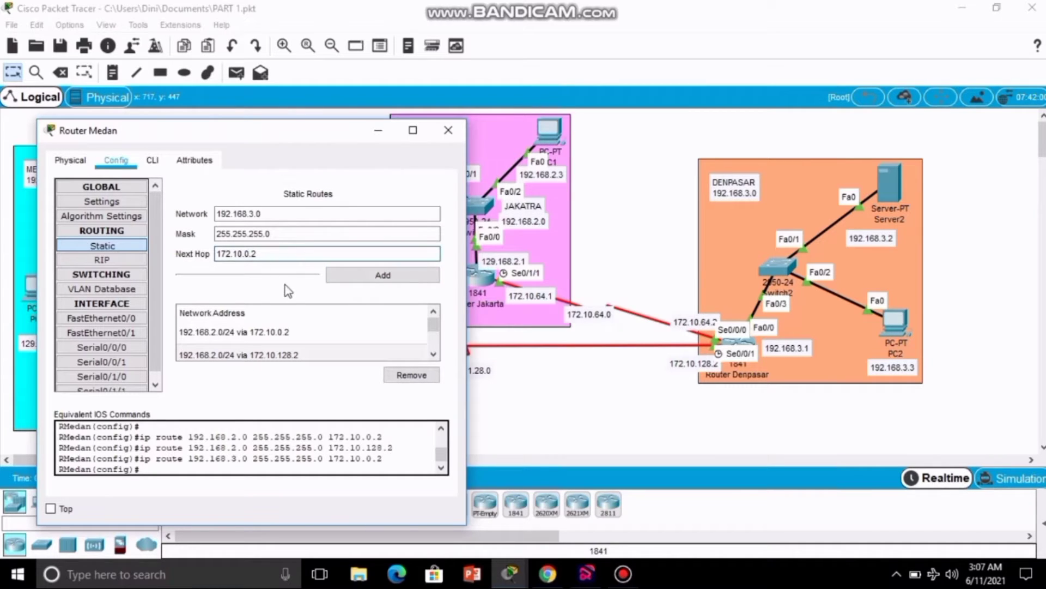
{"action": "key", "text": "BackSpace"}
{"action": "type", "text": "128"}
{"action": "left_click", "coordinate": [349, 281]}
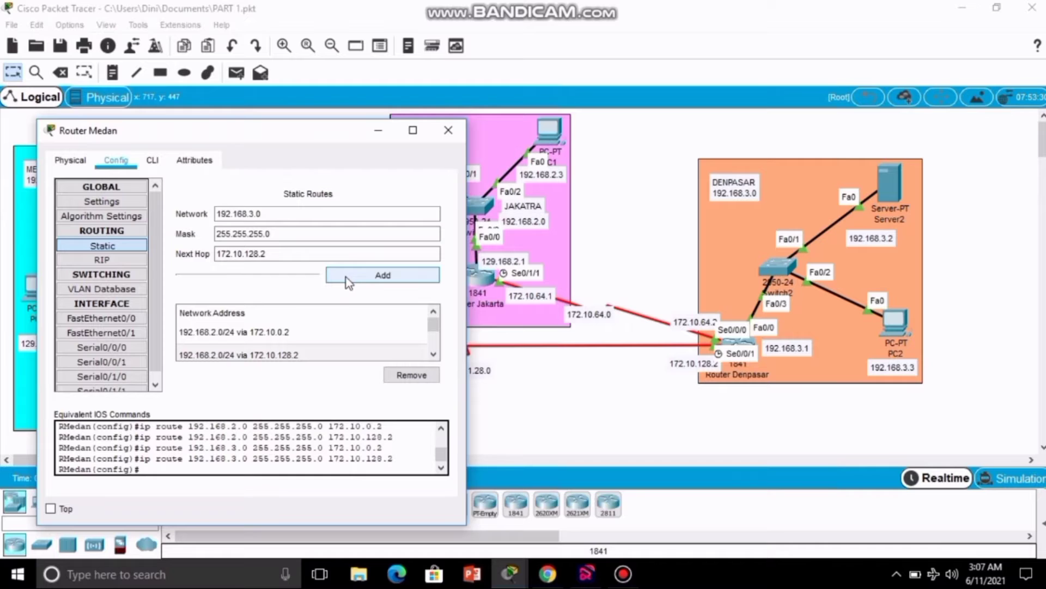
{"action": "left_click", "coordinate": [447, 131]}
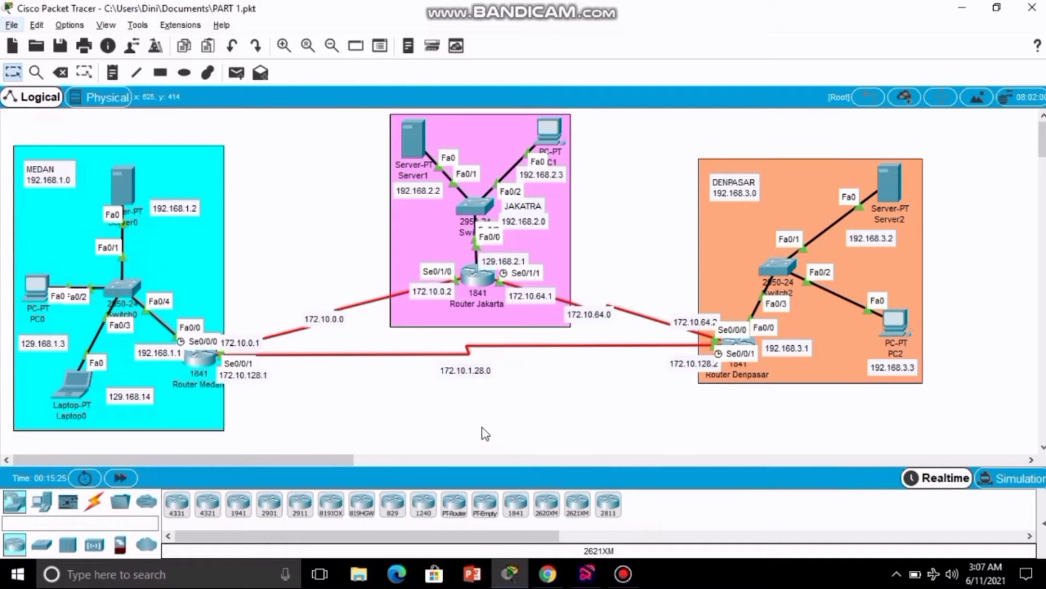
Open Router Jakarta's static routing settings and add a route to network 192.168.1.0, mask 255.255.255.0, with next hop 172.10.0.1.
{"action": "left_click", "coordinate": [486, 287]}
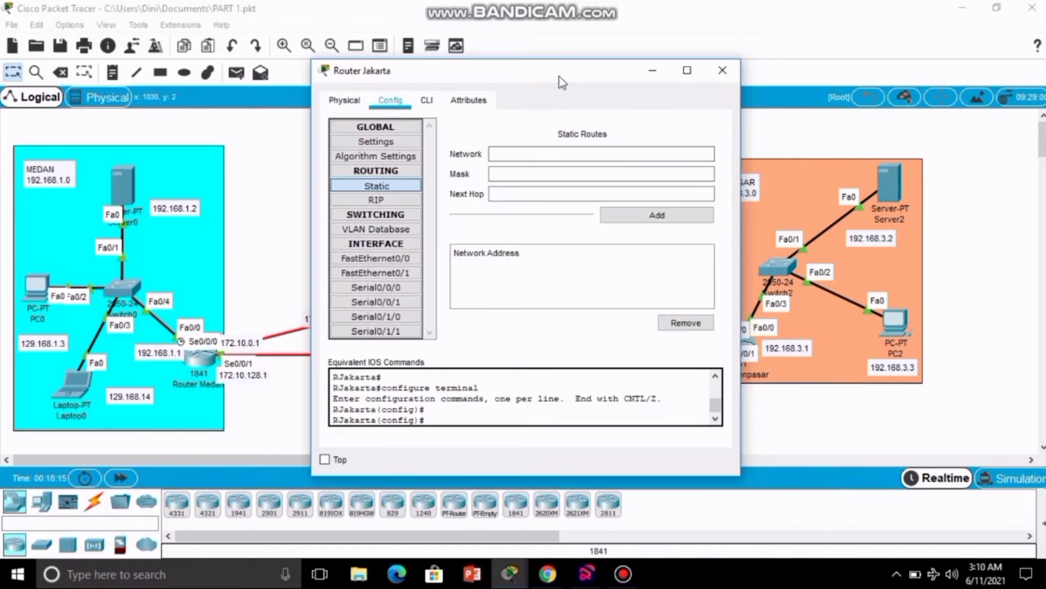
{"action": "left_click", "coordinate": [556, 149]}
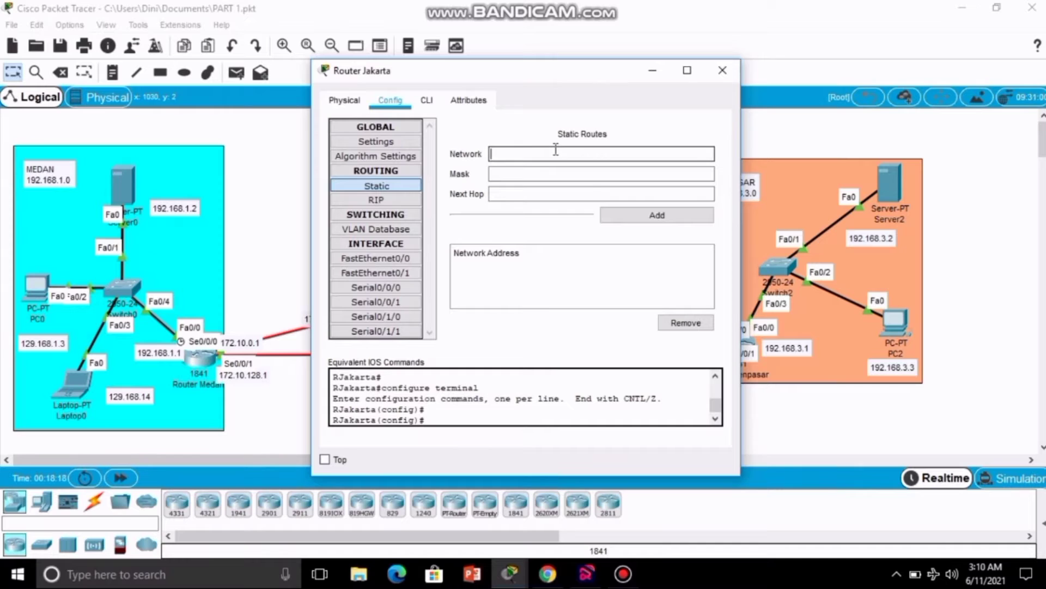
{"action": "type", "text": "192."}
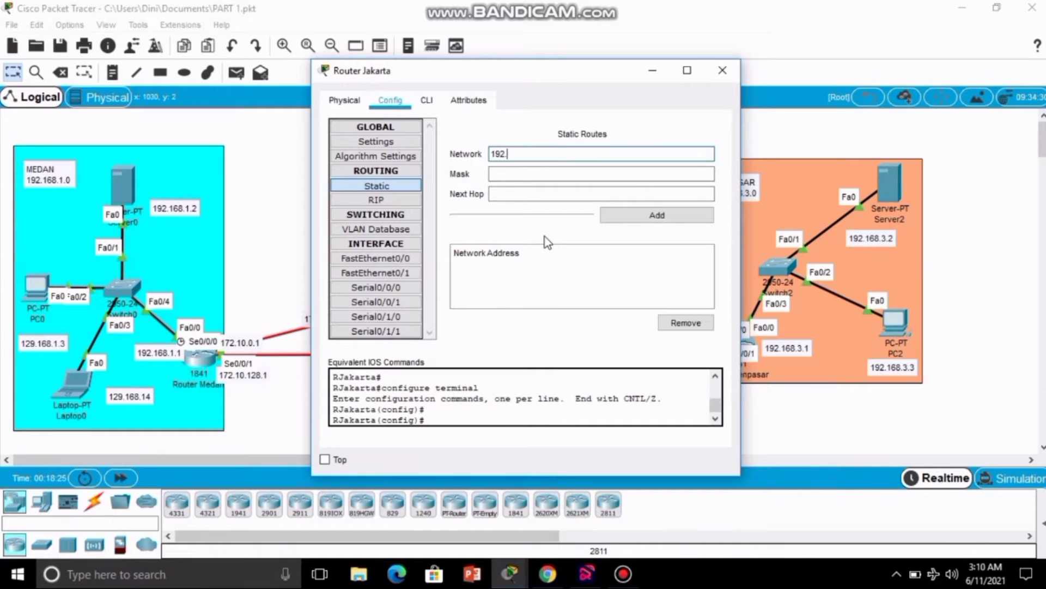
{"action": "type", "text": "168.1.0"}
{"action": "left_click", "coordinate": [553, 175]}
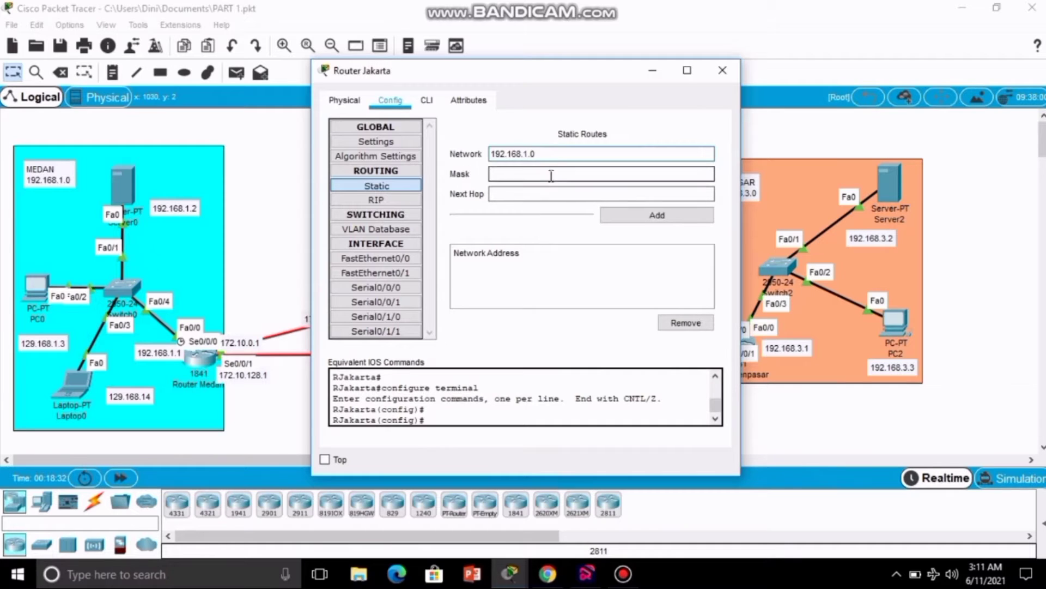
{"action": "type", "text": "2"}
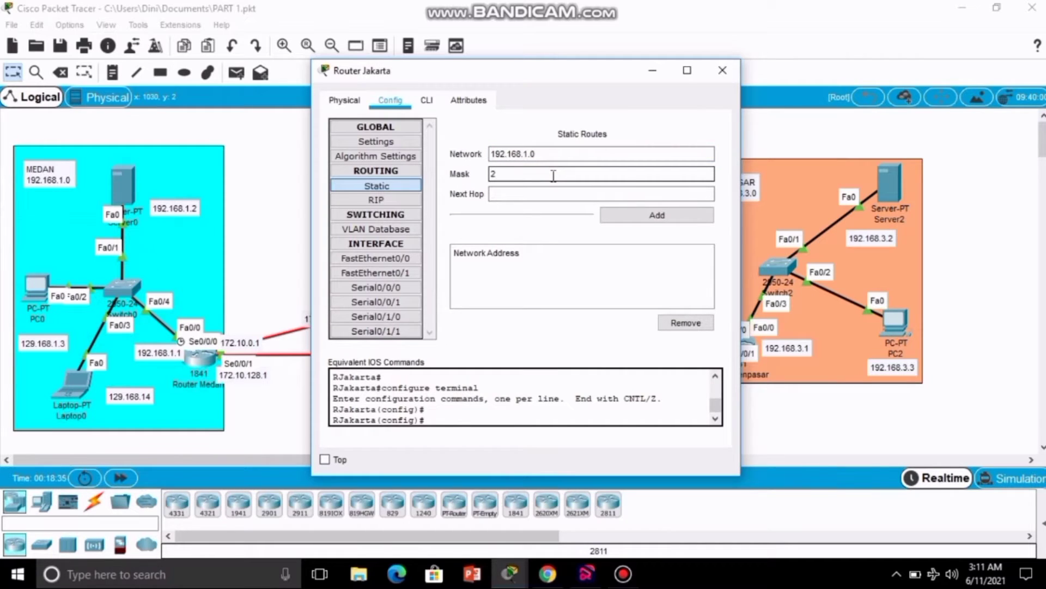
{"action": "type", "text": "55.255.255"}
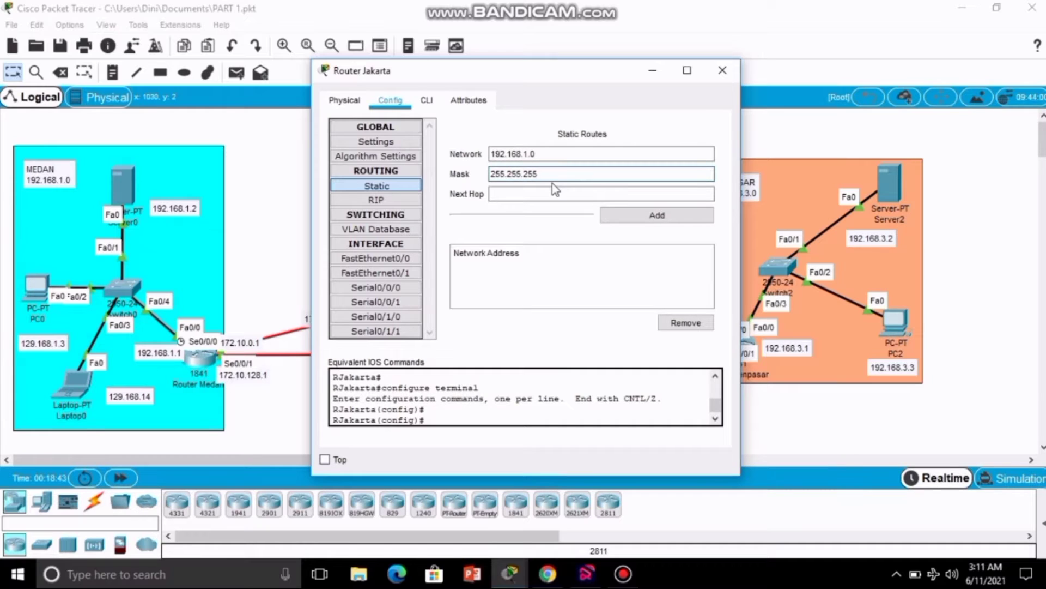
{"action": "type", "text": ".0"}
{"action": "left_click", "coordinate": [556, 193]}
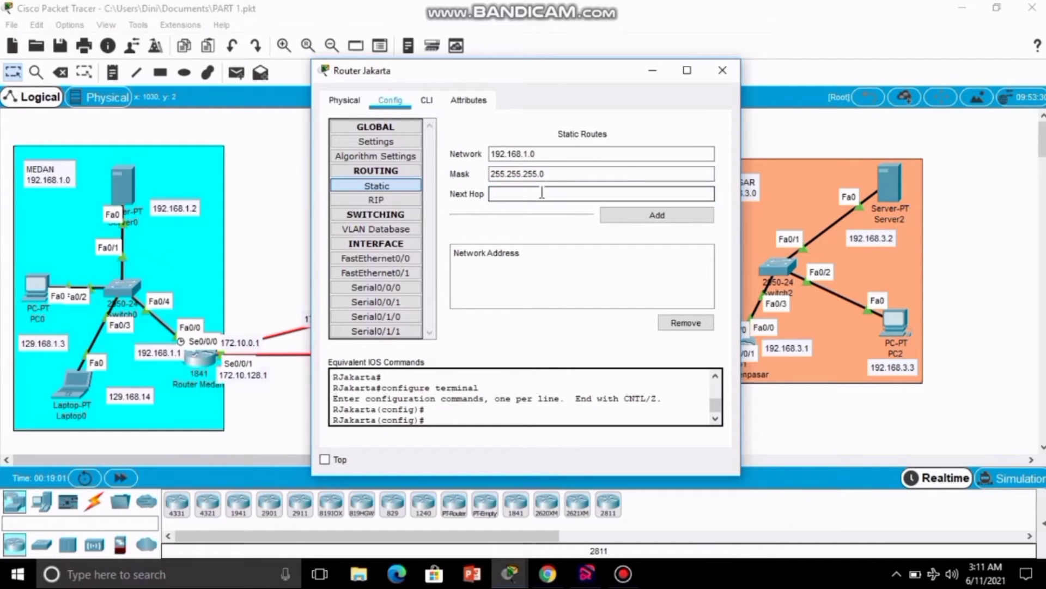
{"action": "type", "text": "172.10.0.1"}
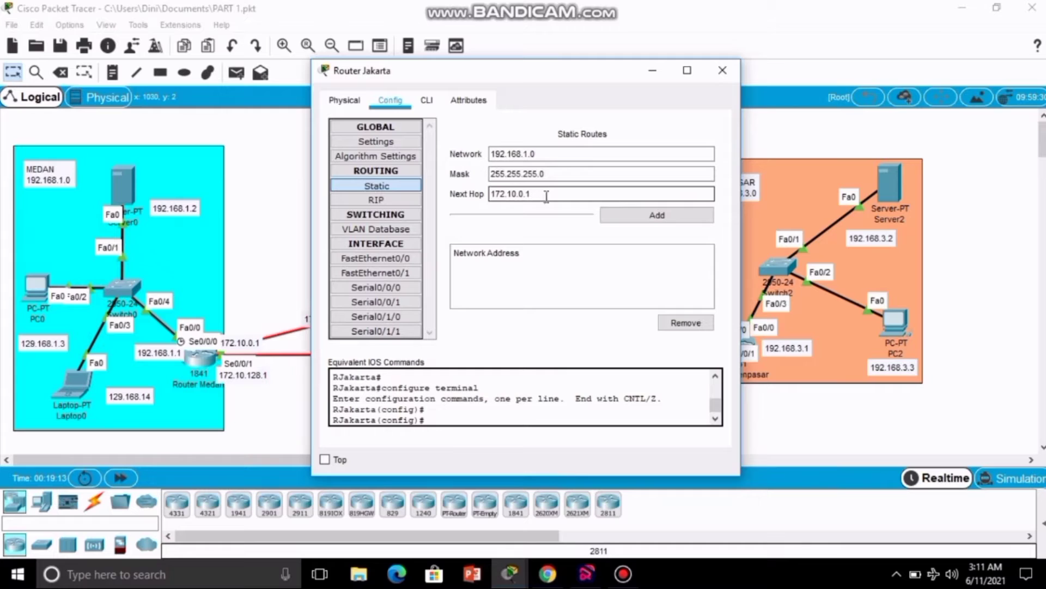
{"action": "left_click", "coordinate": [649, 215]}
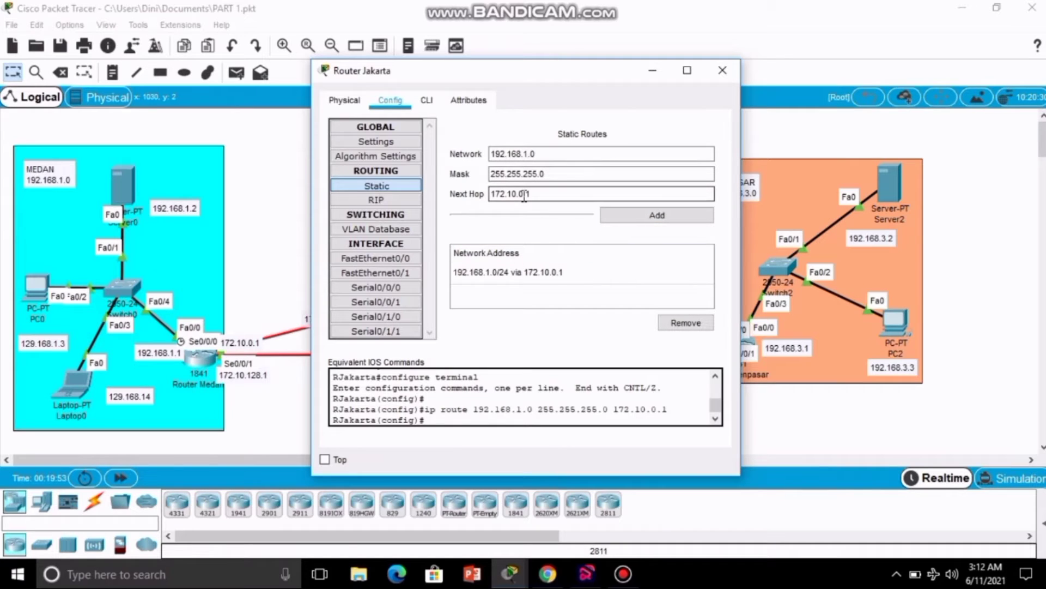
Add a second static route on Router Jakarta to network 192.168.1.0 with next hop 172.10.64.2.
{"action": "key", "text": "BackSpace"}
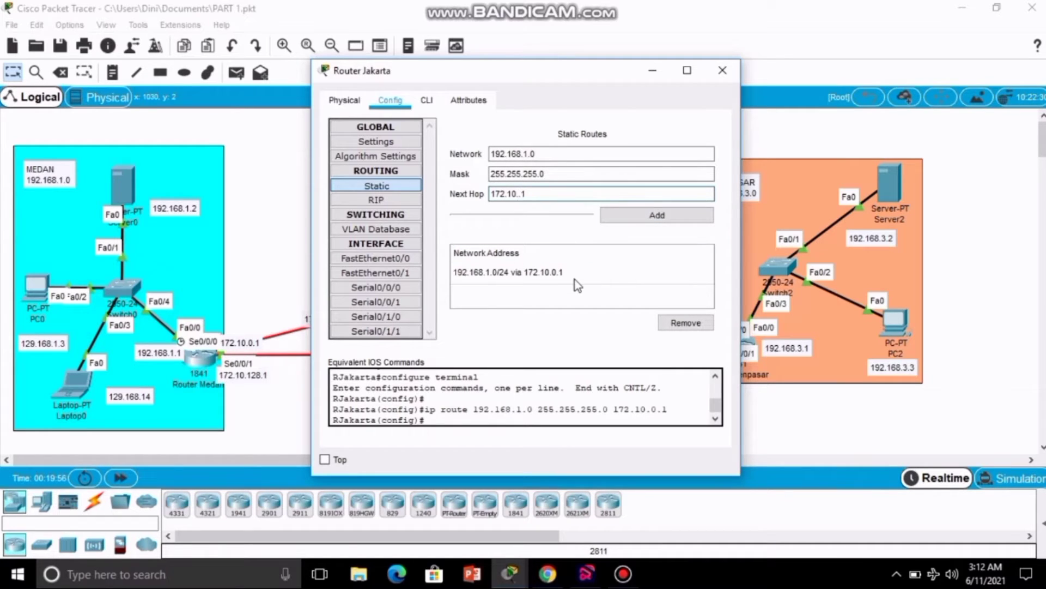
{"action": "type", "text": "64"}
{"action": "key", "text": "BackSpace"}
{"action": "type", "text": "2"}
{"action": "left_click", "coordinate": [657, 215]}
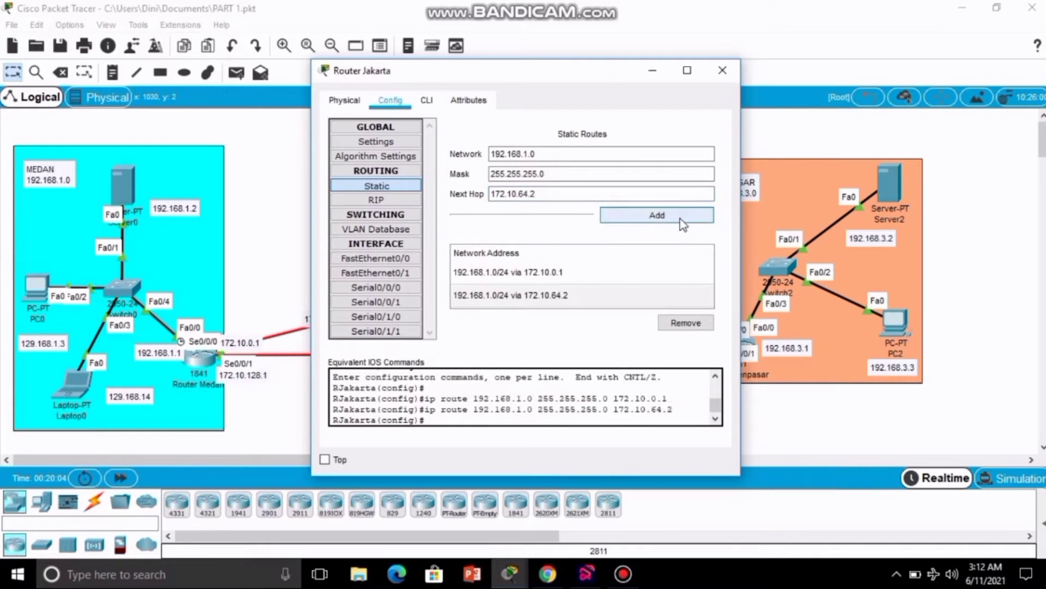
{"action": "left_click", "coordinate": [656, 215]}
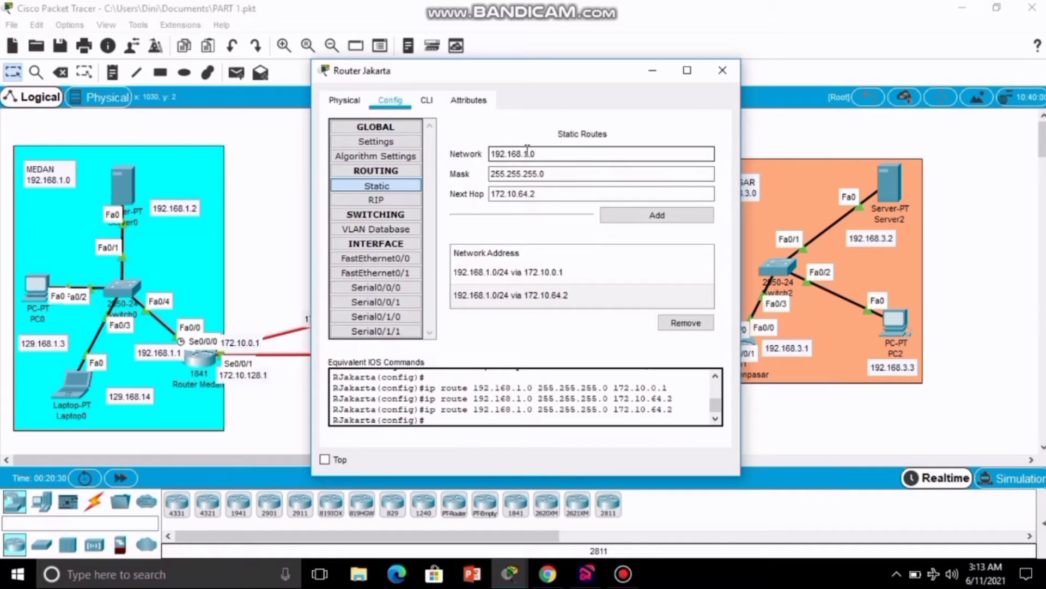
Add a static route on Router Jakarta to network 192.168.3.0, mask 255.255.255.0, with next hop 172.10.64.2.
{"action": "left_click", "coordinate": [528, 154]}
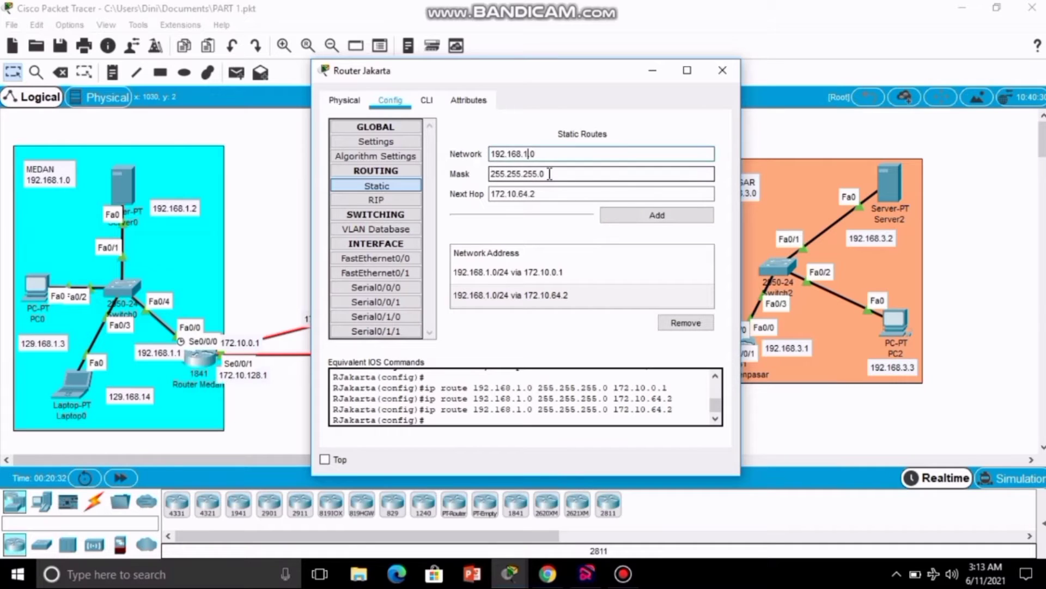
{"action": "key", "text": "BackSpace"}
{"action": "type", "text": "3"}
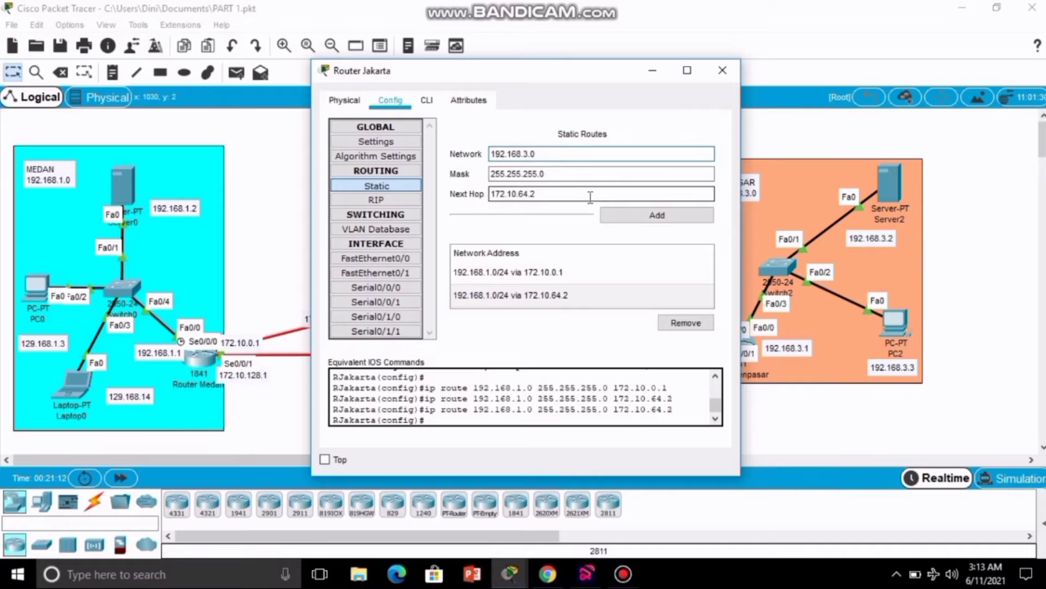
{"action": "left_click", "coordinate": [639, 220]}
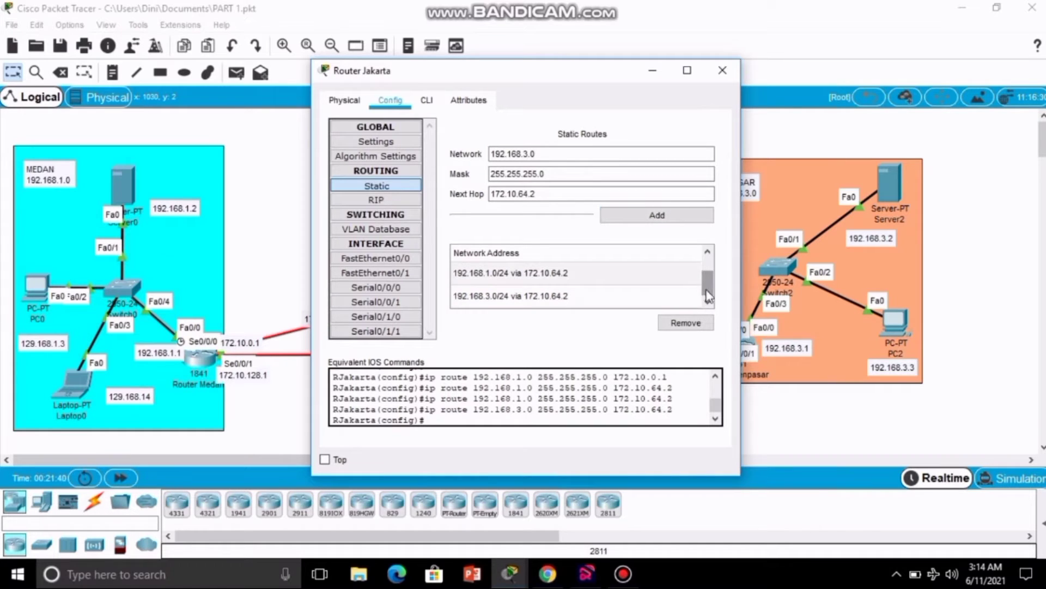
Add a second static route on Router Jakarta to network 192.168.3.0 with next hop 172.10.0.1, and check the route list.
{"action": "left_click", "coordinate": [526, 195]}
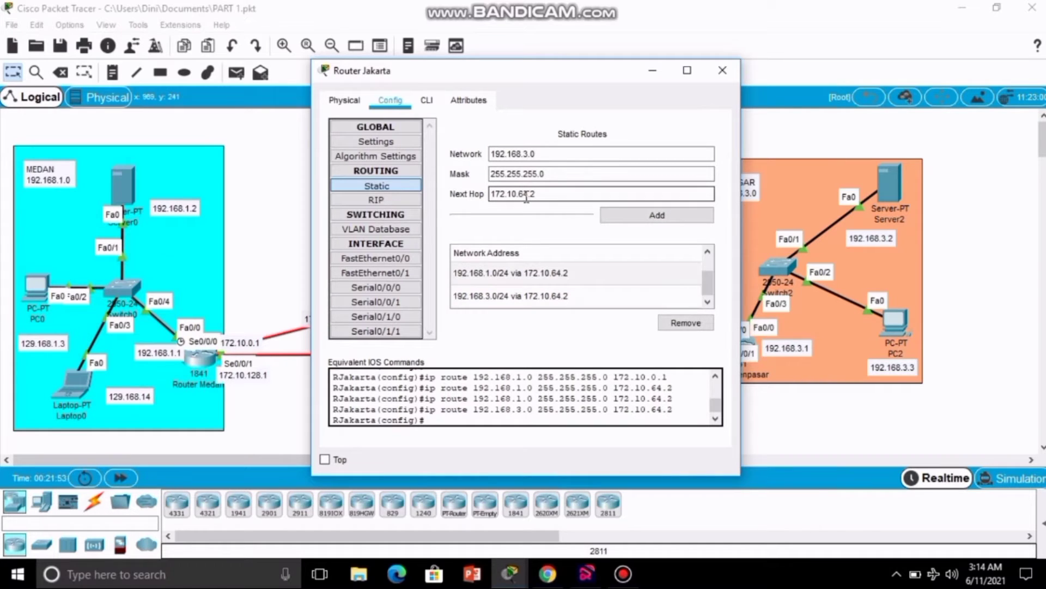
{"action": "key", "text": "BackSpace"}
{"action": "key", "text": "BackSpace"}
{"action": "type", "text": "0"}
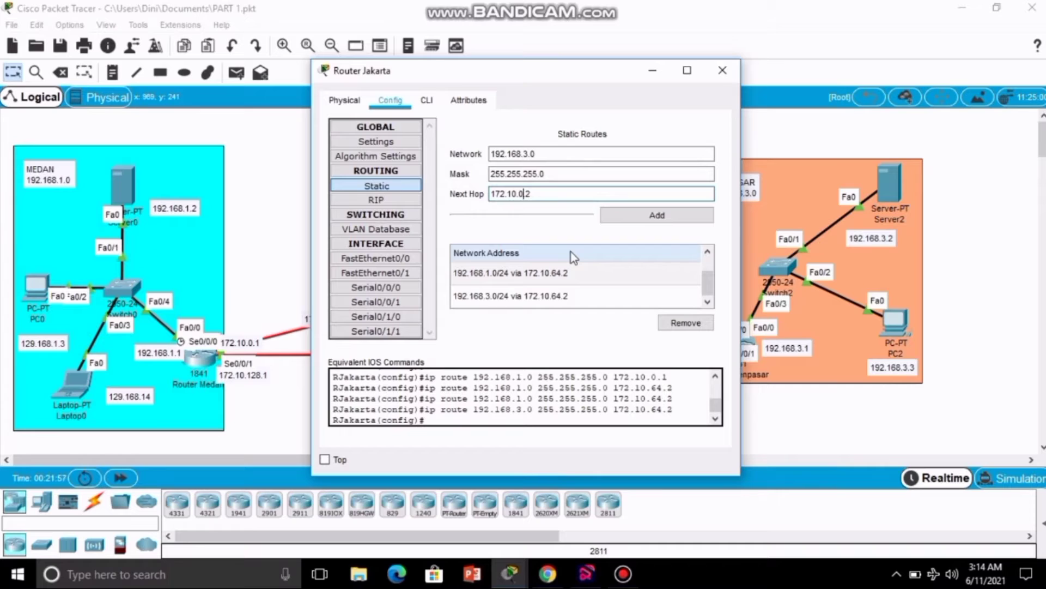
{"action": "key", "text": "Delete"}
{"action": "type", "text": "1"}
{"action": "left_click", "coordinate": [631, 218]}
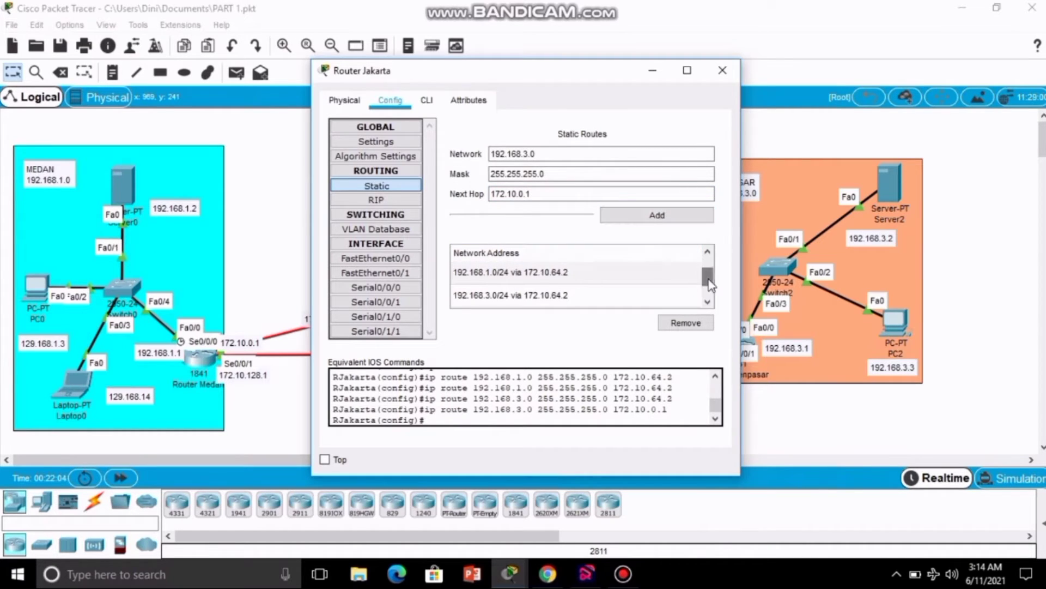
{"action": "scroll", "coordinate": [607, 294], "scroll_direction": "down", "scroll_amount": 1}
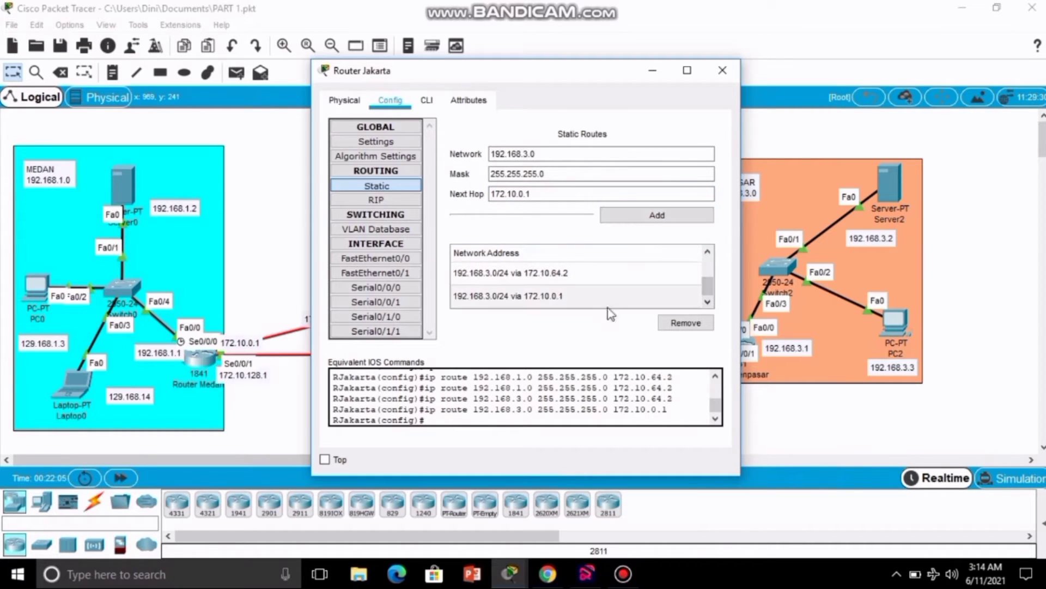
Open Router Denpasar's static routing settings and add a route to network 192.168.2.0, mask 255.255.255.0, with next hop 172.10.64.1.
{"action": "left_click", "coordinate": [729, 72]}
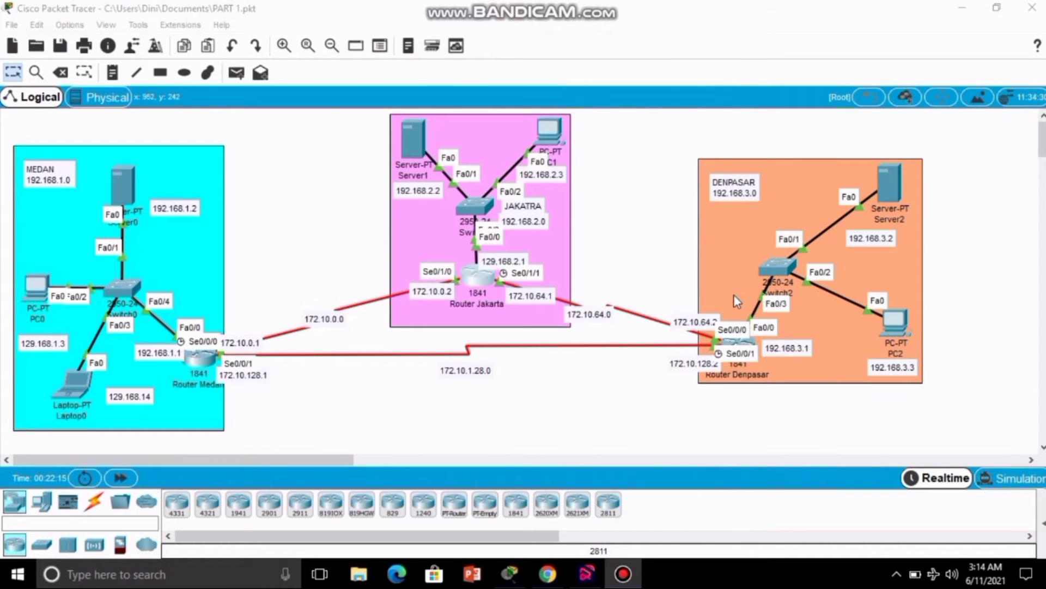
{"action": "left_click", "coordinate": [751, 346]}
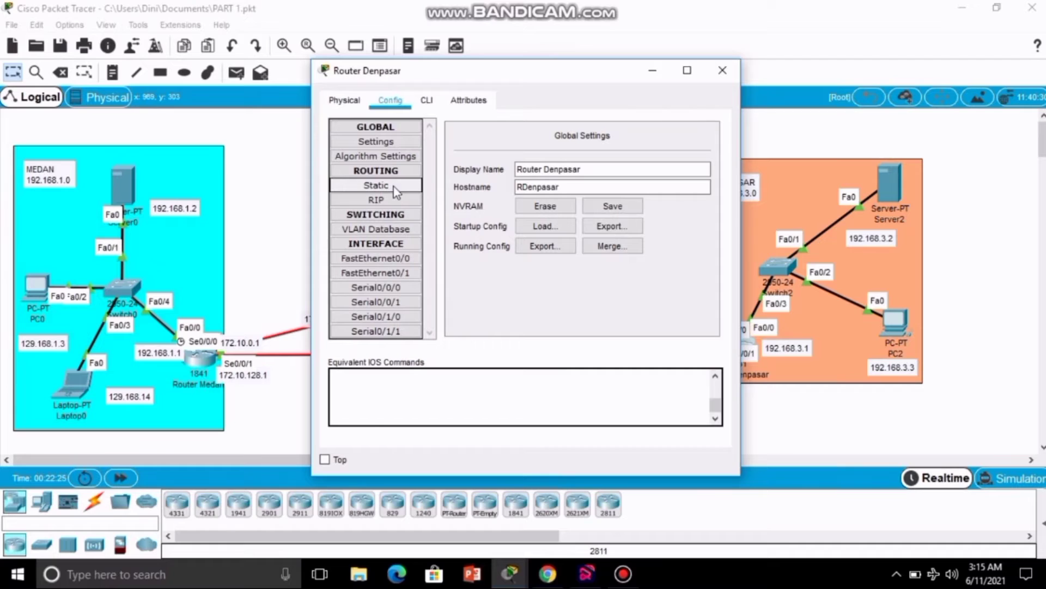
{"action": "left_click", "coordinate": [393, 187]}
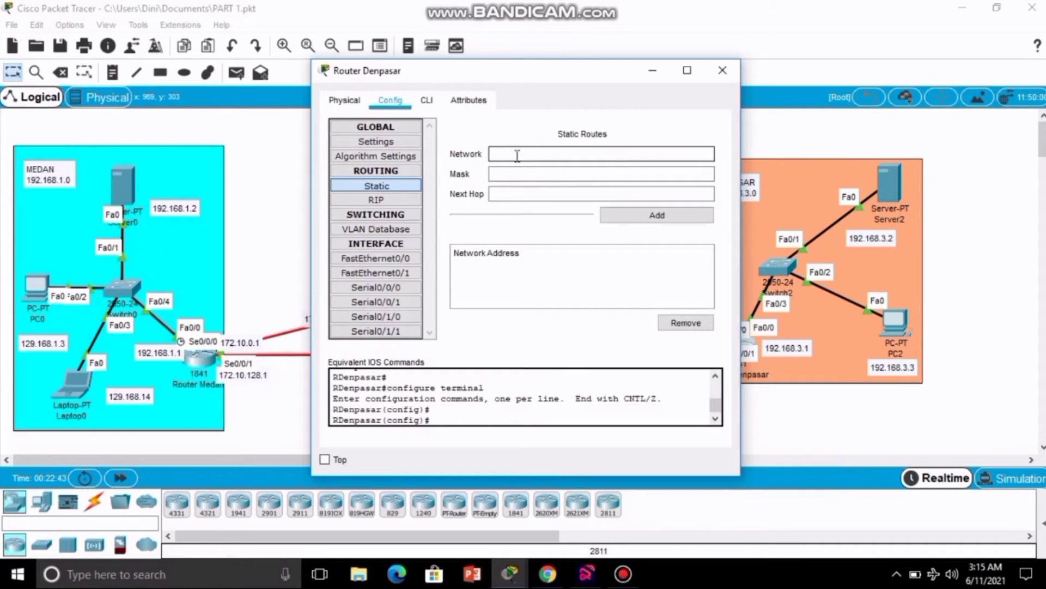
{"action": "type", "text": "192.168.2.0"}
{"action": "left_click", "coordinate": [524, 173]}
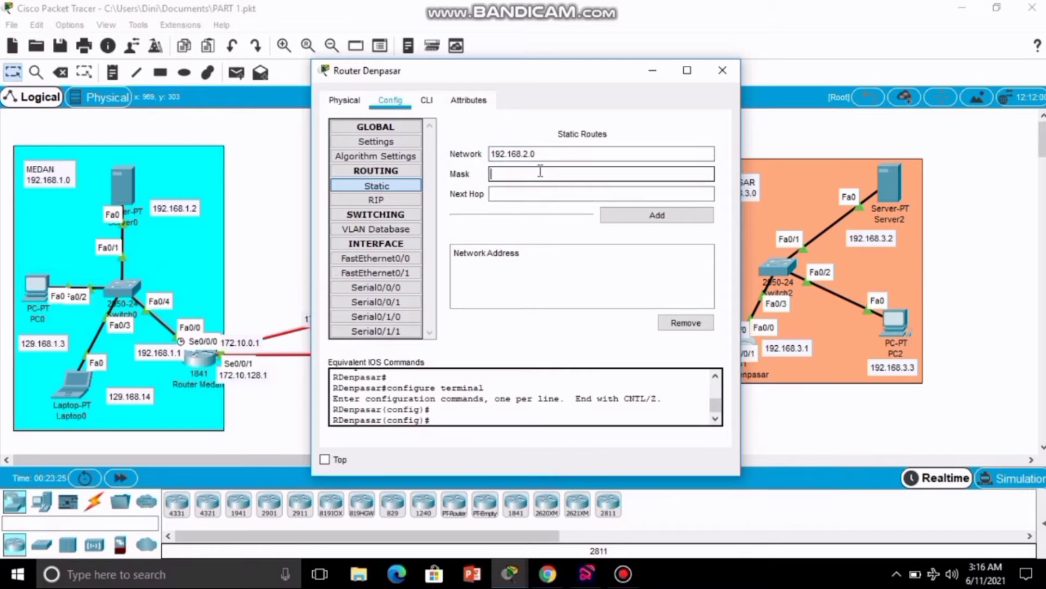
{"action": "type", "text": "255.2"}
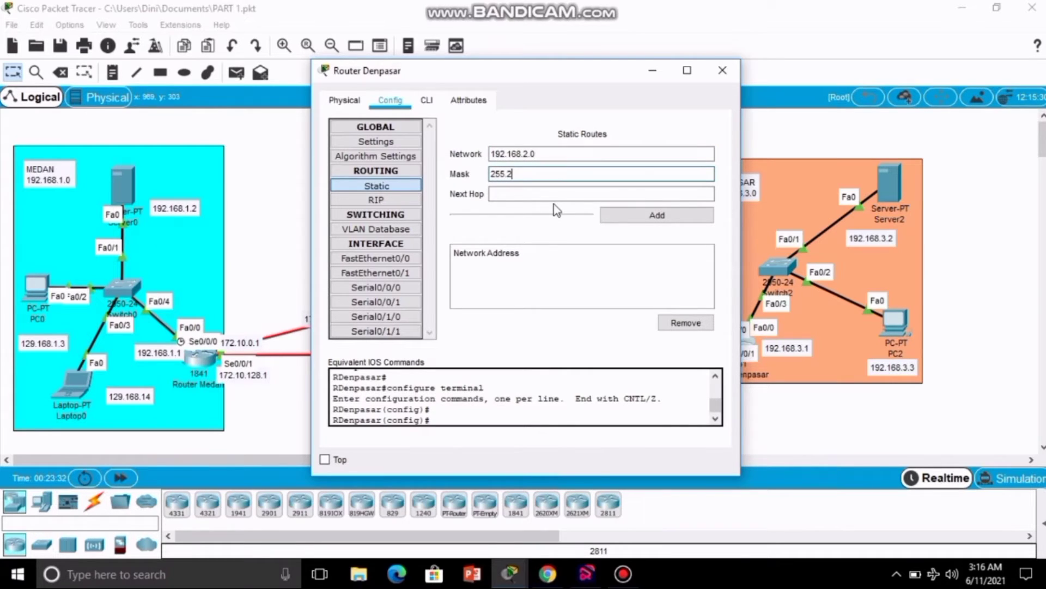
{"action": "type", "text": "55.255.0"}
{"action": "left_click", "coordinate": [558, 194]}
{"action": "type", "text": "172"}
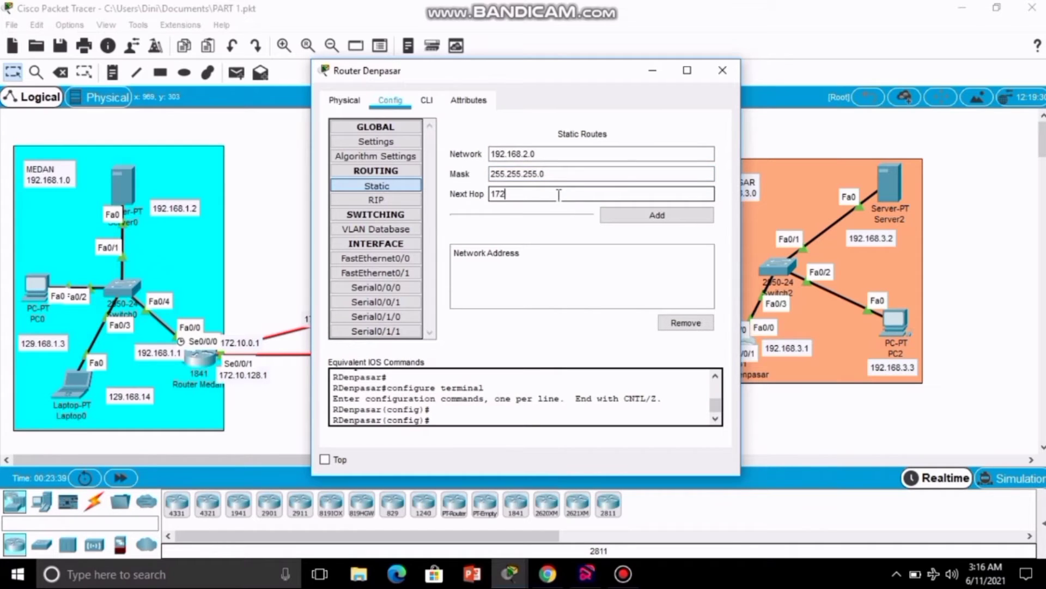
{"action": "type", "text": ".10.64.1"}
{"action": "left_click", "coordinate": [632, 220]}
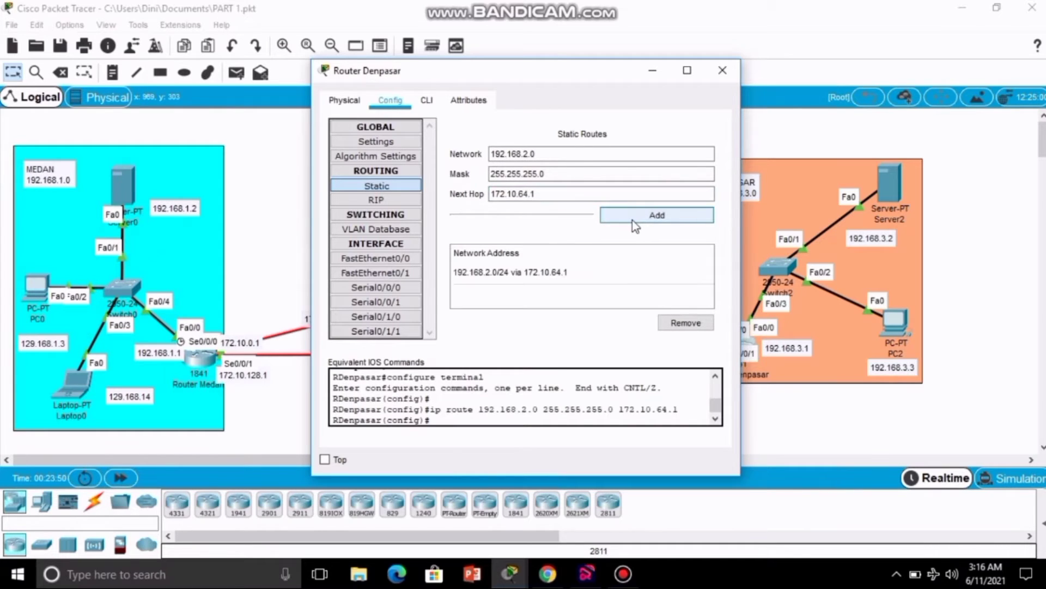
Add a second static route on Router Denpasar to network 192.168.2.0 with next hop 172.10.128.1.
{"action": "left_click", "coordinate": [523, 194]}
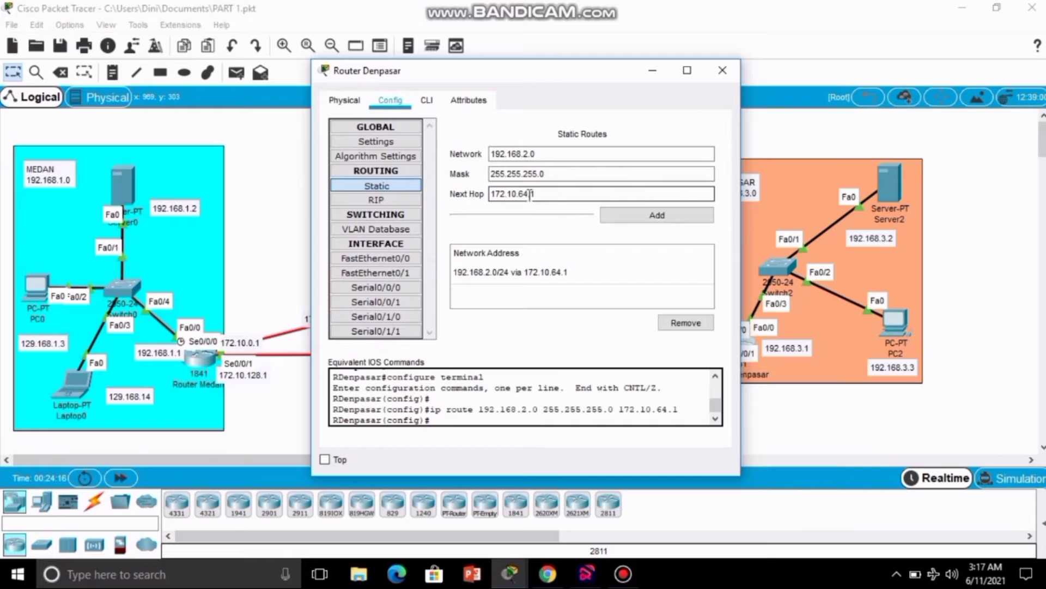
{"action": "key", "text": "BackSpace"}
{"action": "key", "text": "Delete"}
{"action": "type", "text": "128"}
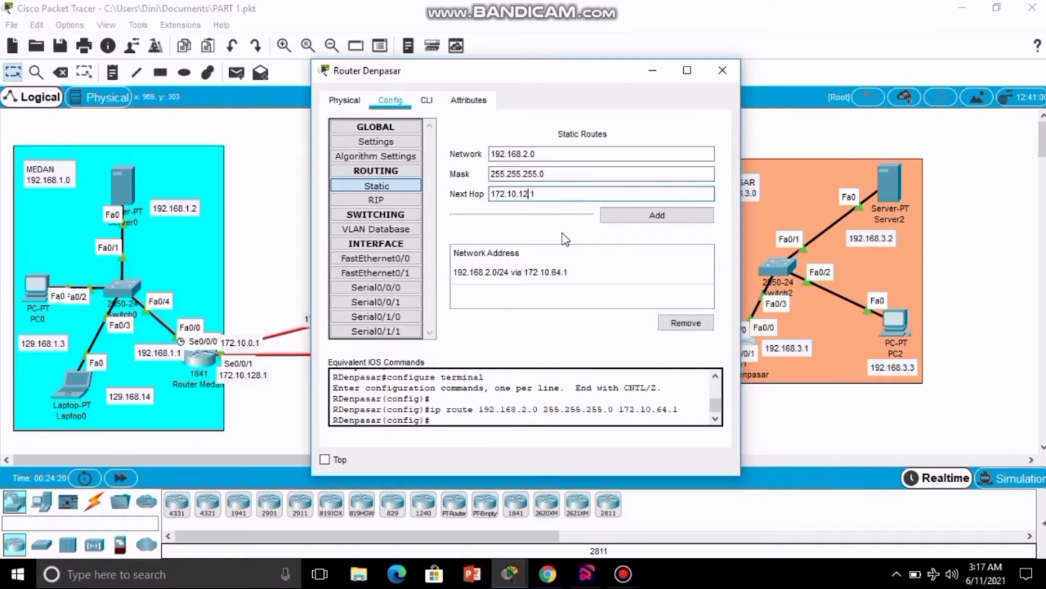
{"action": "left_click", "coordinate": [653, 218]}
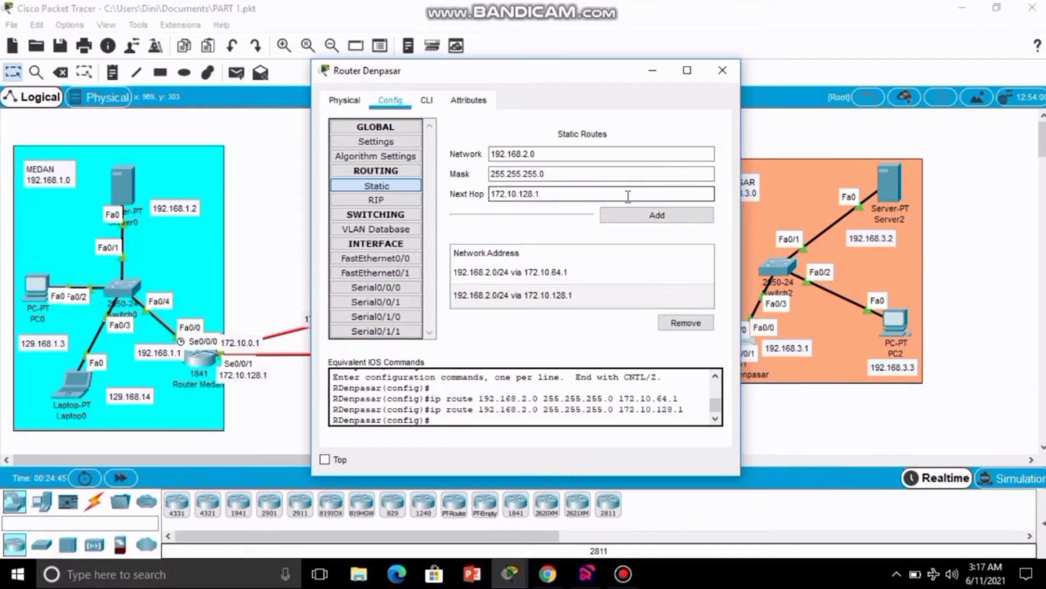
Add a static route on Router Denpasar to network 192.168.1.0, mask 255.255.255.0, with next hop 172.10.128.1.
{"action": "left_click", "coordinate": [529, 153]}
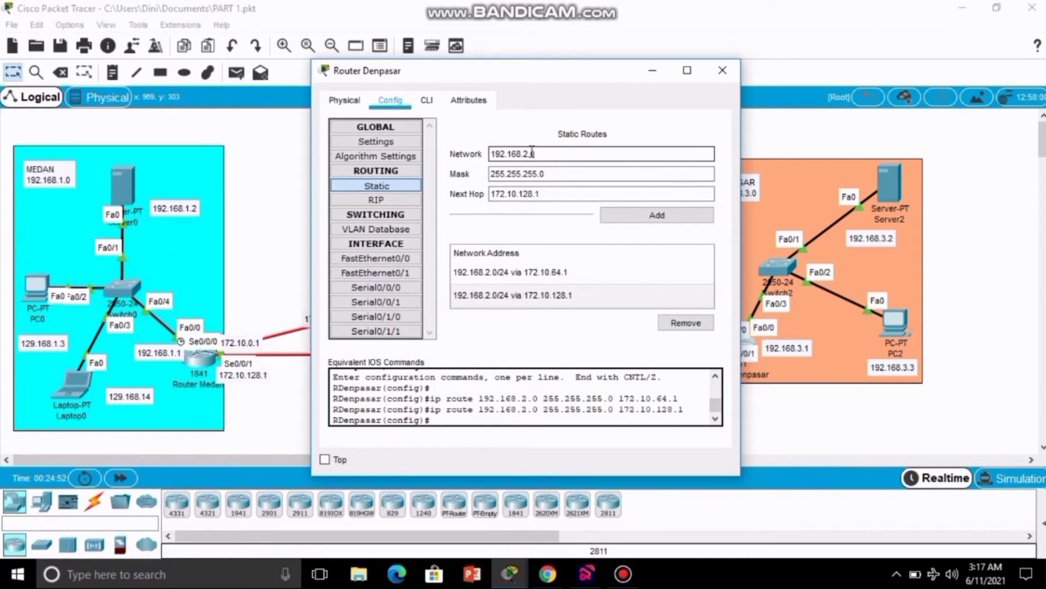
{"action": "key", "text": "BackSpace"}
{"action": "type", "text": "1"}
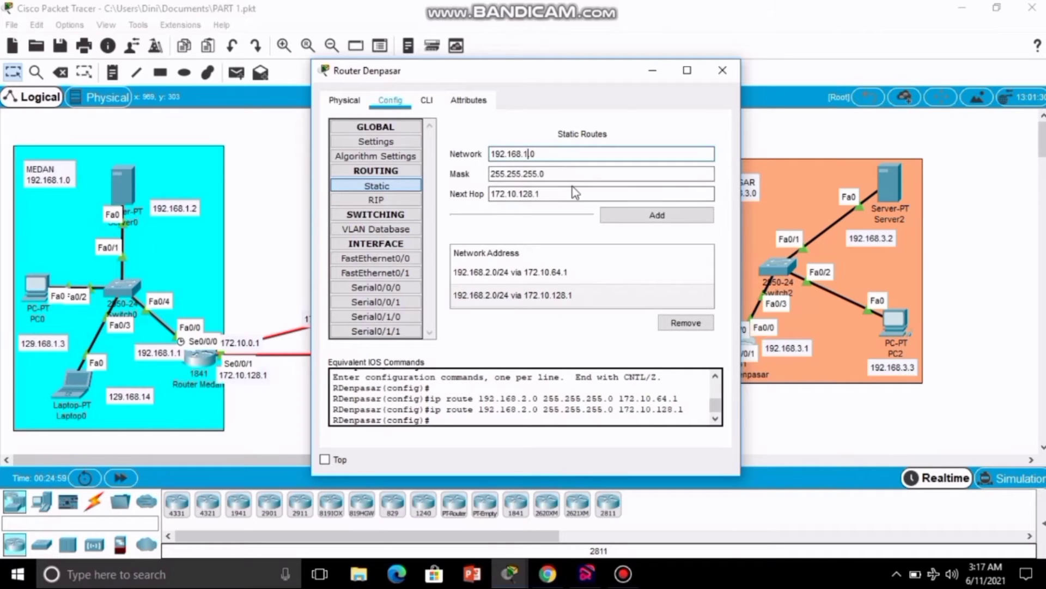
{"action": "left_click", "coordinate": [624, 217]}
{"action": "left_click_drag", "start_coordinate": [710, 278], "coordinate": [708, 295]}
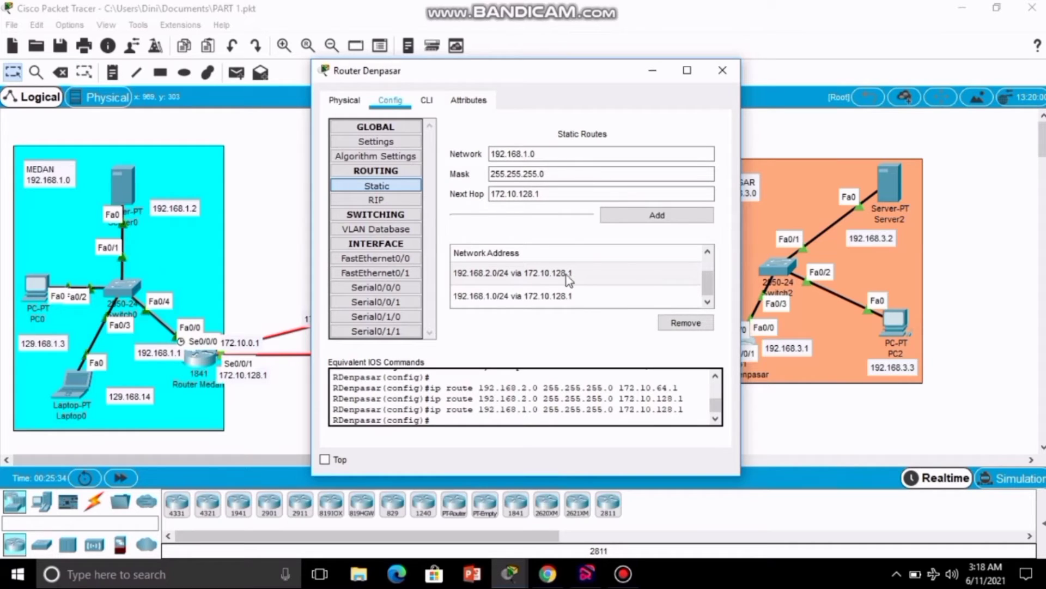
Add a second static route on Router Denpasar to network 192.168.1.0 with next hop 172.10.64.1, check the list and close the router's settings.
{"action": "left_click", "coordinate": [531, 193]}
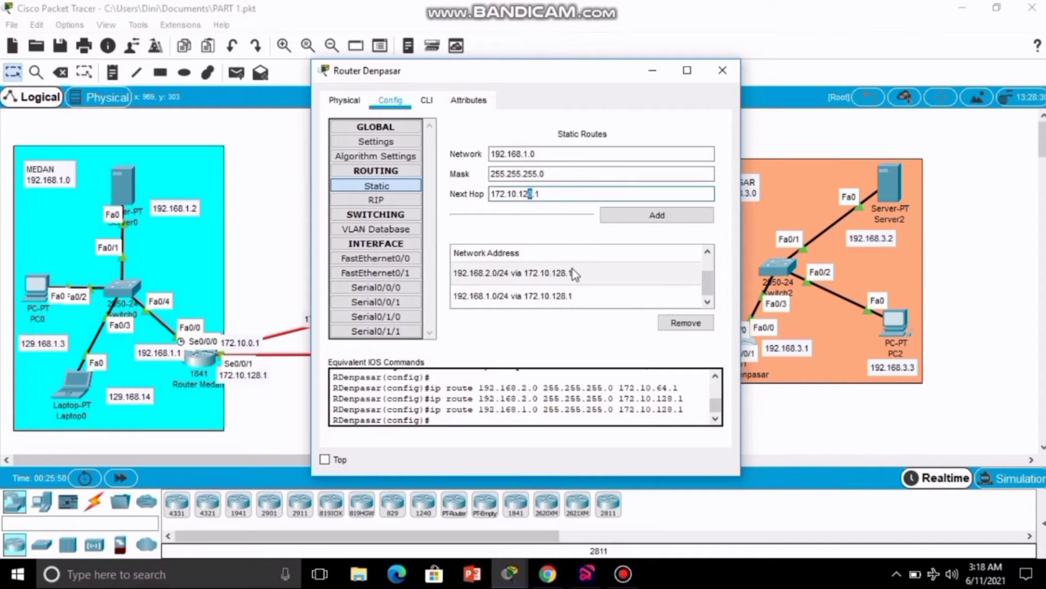
{"action": "key", "text": "BackSpace"}
{"action": "key", "text": "BackSpace"}
{"action": "key", "text": "BackSpace"}
{"action": "type", "text": "64"}
{"action": "left_click", "coordinate": [625, 217]}
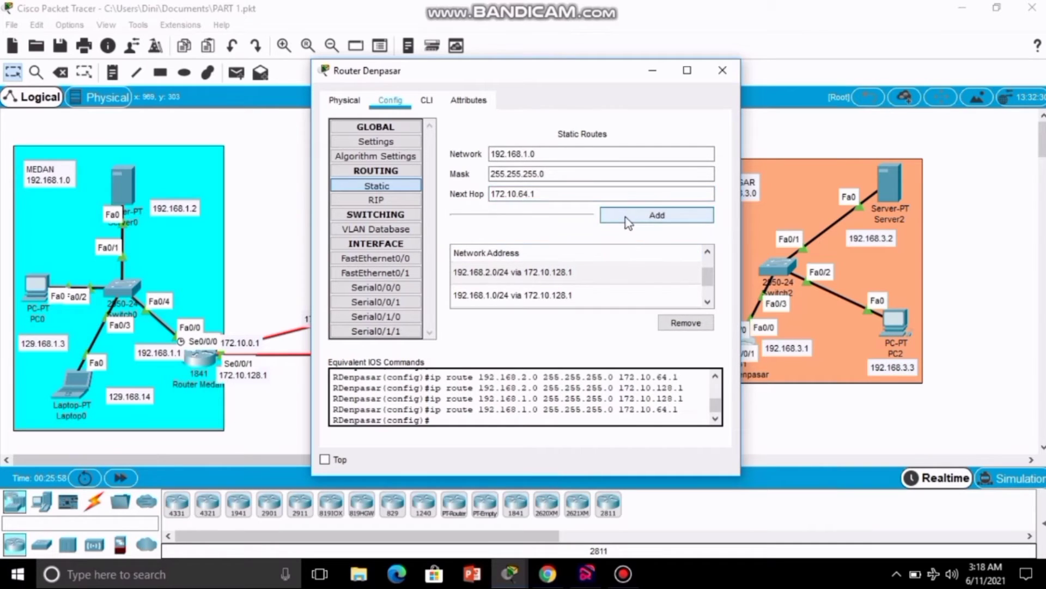
{"action": "scroll", "coordinate": [714, 275], "scroll_direction": "down", "scroll_amount": 1}
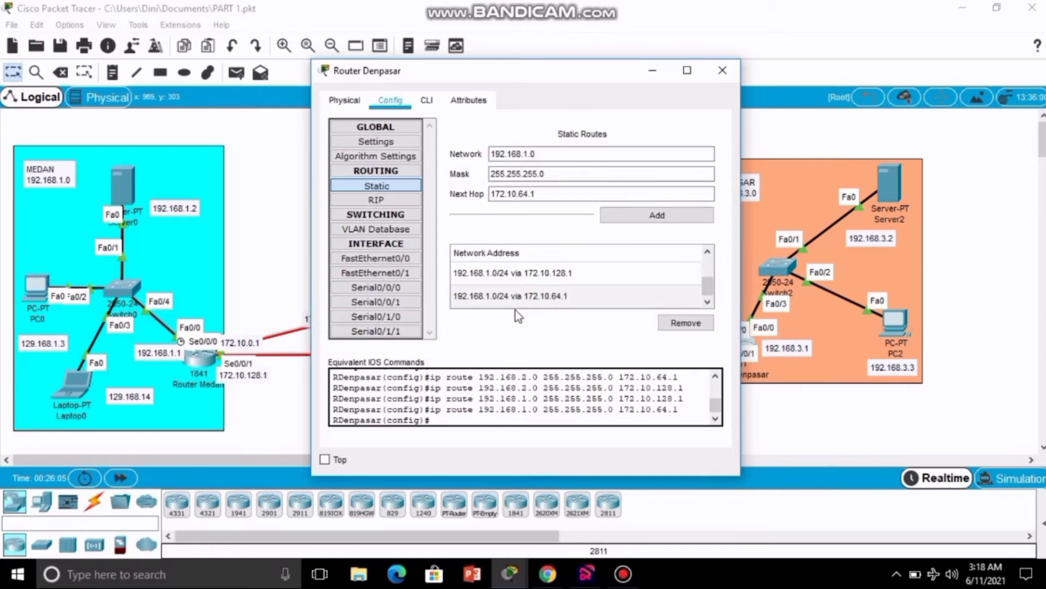
{"action": "left_click", "coordinate": [722, 70]}
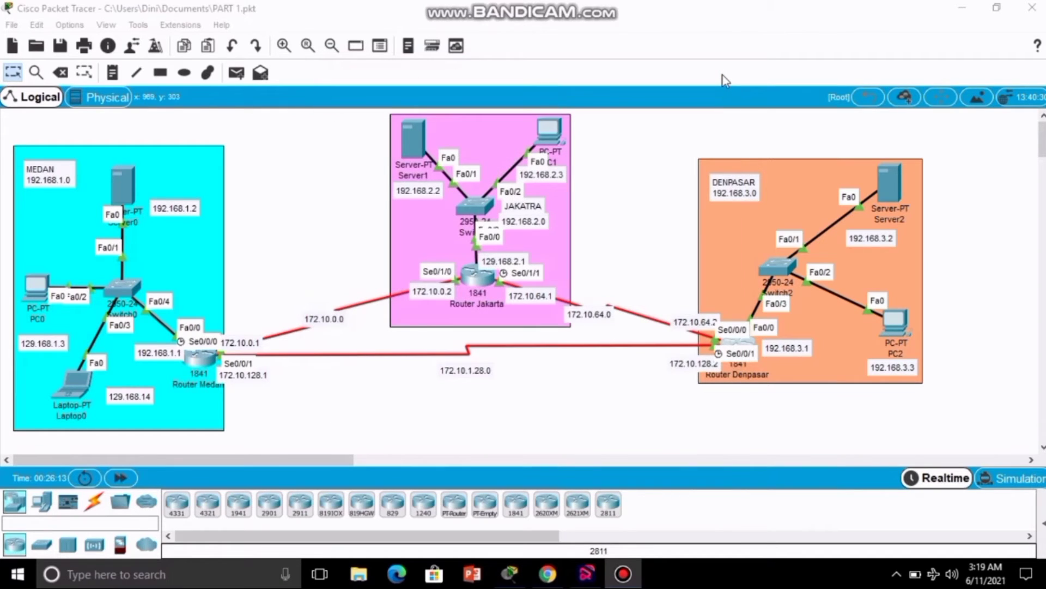
{"action": "key", "text": "alt"}
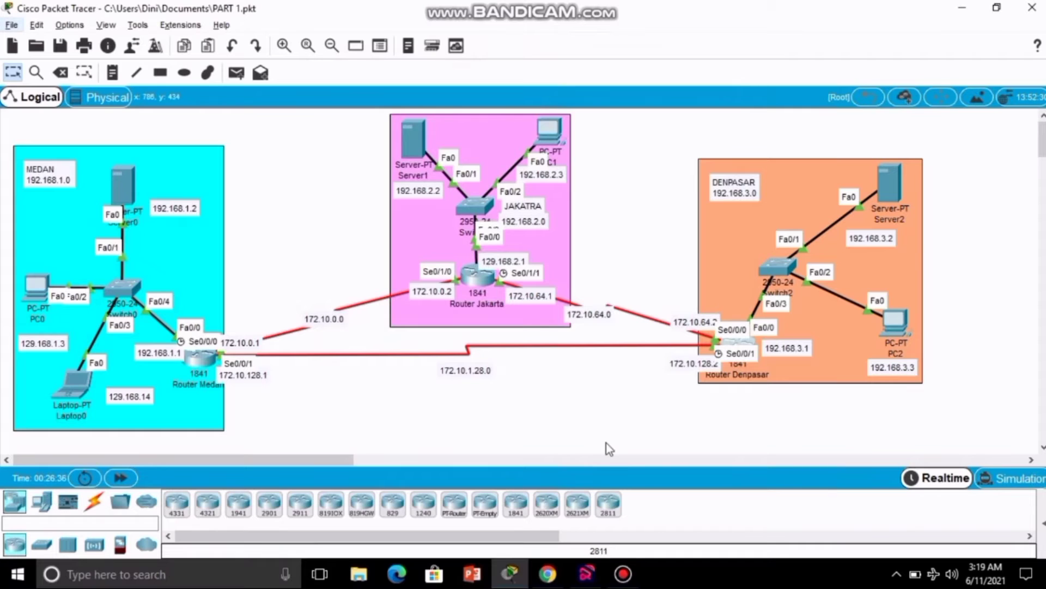
Open the command prompt on Laptop0 in the Medan network and ping 192.168.2.3 in the Jakarta network.
{"action": "left_click", "coordinate": [69, 388]}
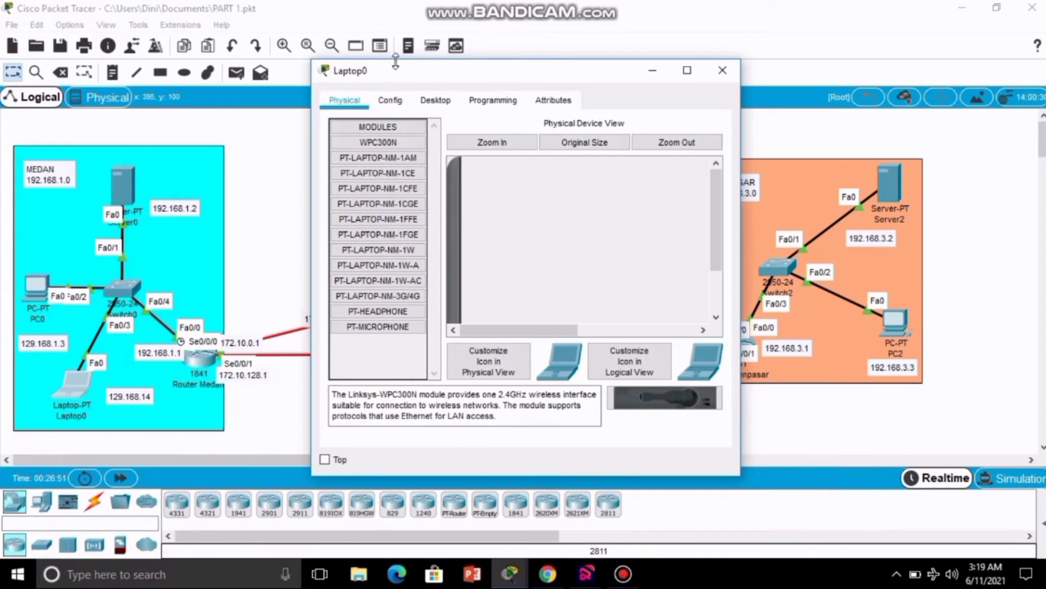
{"action": "left_click", "coordinate": [435, 101]}
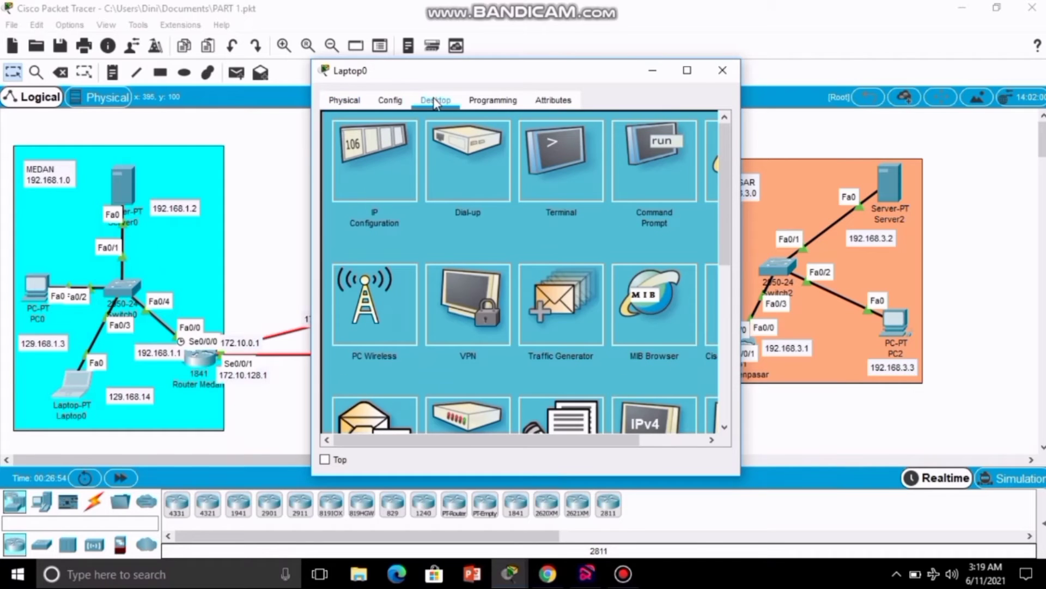
{"action": "left_click", "coordinate": [640, 175]}
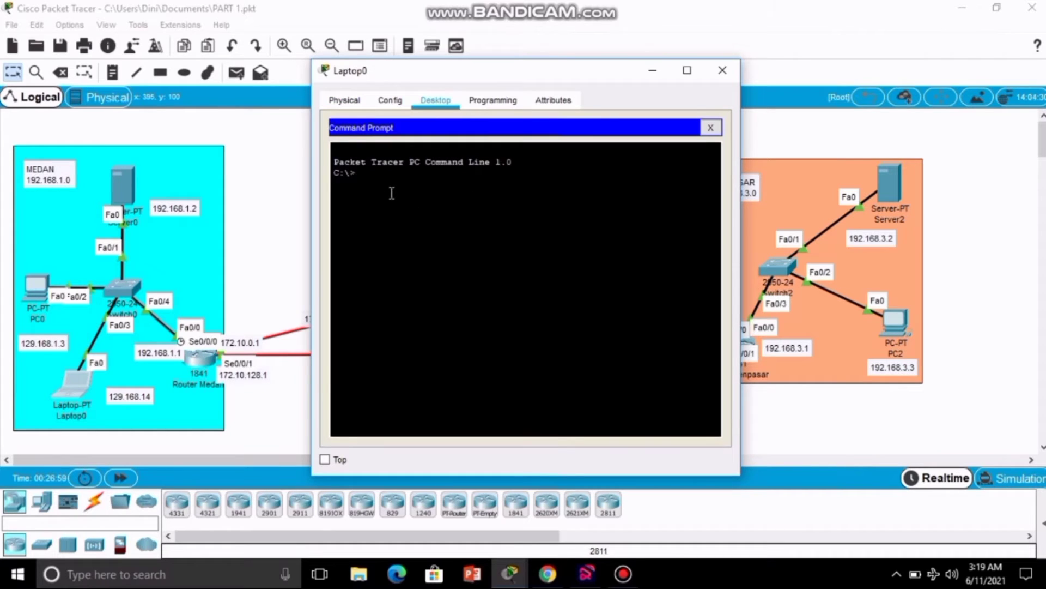
{"action": "type", "text": "PING 192.168"}
{"action": "type", "text": ".2.3"}
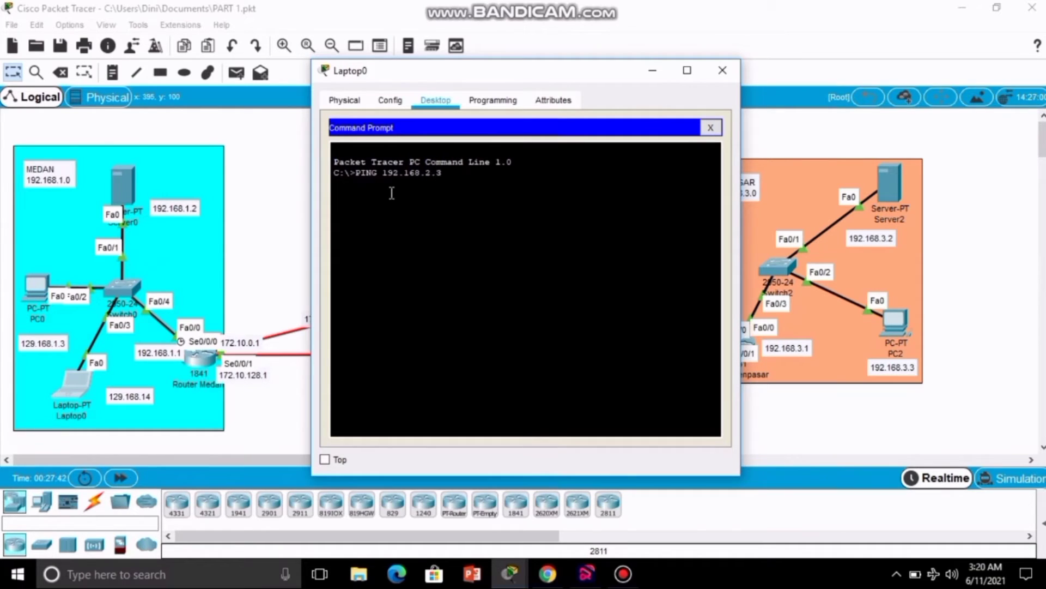
{"action": "key", "text": "Return"}
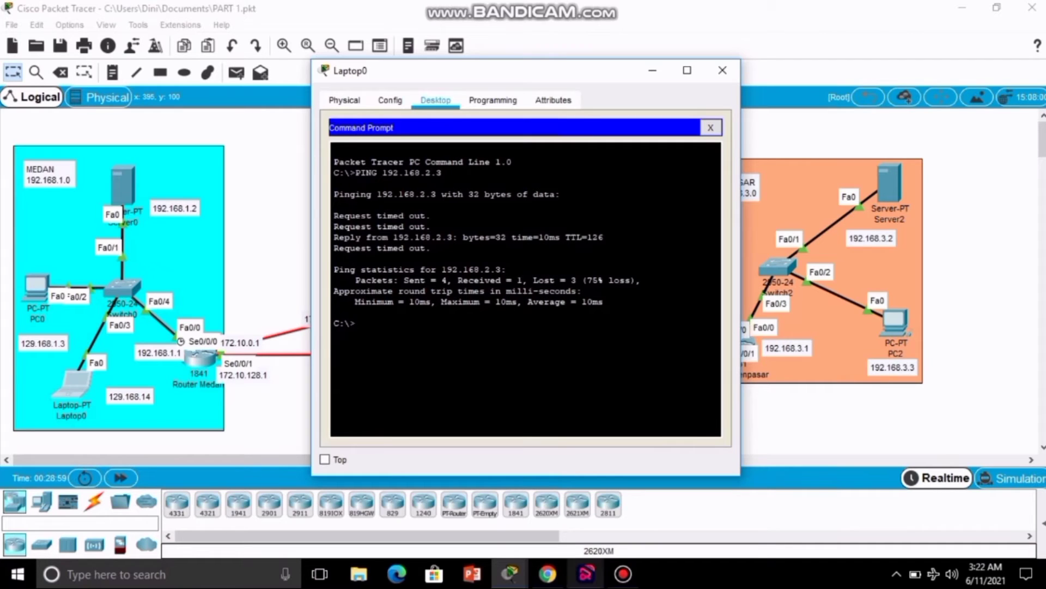
{"action": "left_click", "coordinate": [623, 573]}
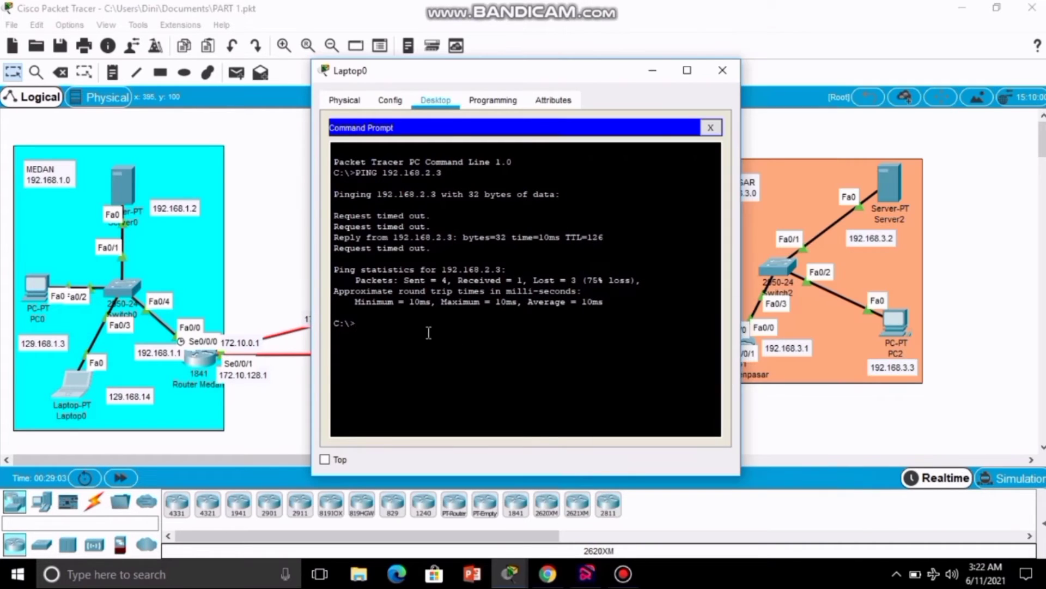
Ping 192.168.3.3 in the Denpasar network from Laptop0, and close the laptop's window.
{"action": "type", "text": "PING 192.168.3.3"}
{"action": "key", "text": "Return"}
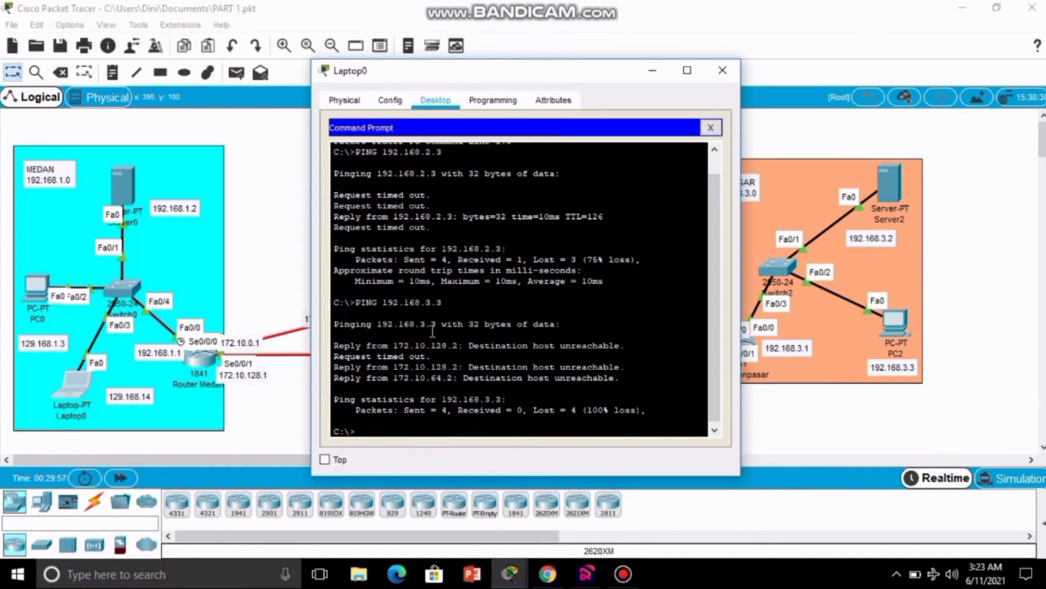
{"action": "left_click", "coordinate": [723, 71]}
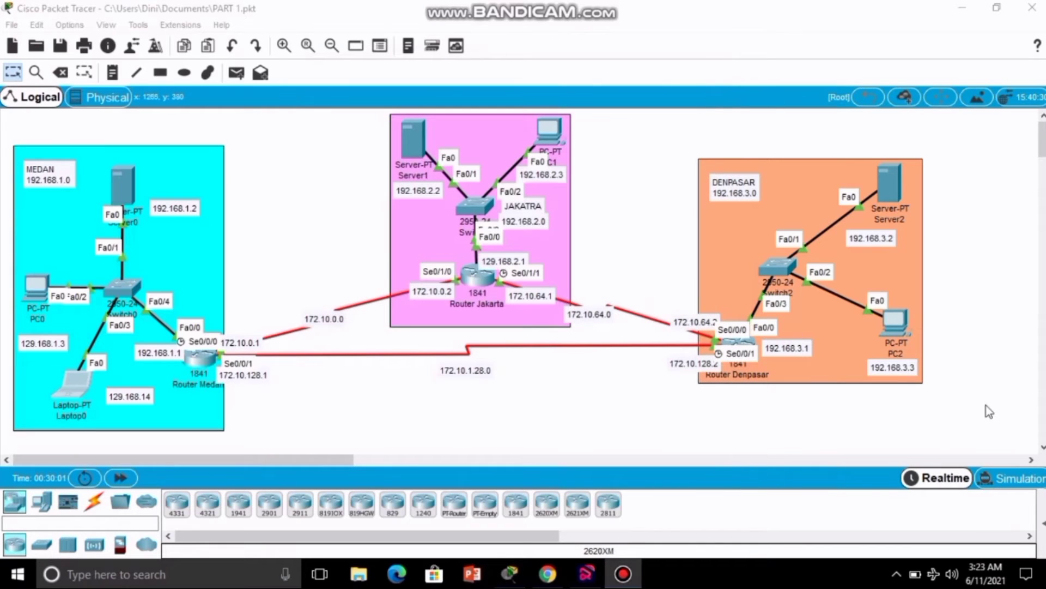
Open the command prompt on PC2 in the Denpasar network and ping 192.168.2.3 in the Jakarta network.
{"action": "left_click", "coordinate": [898, 326]}
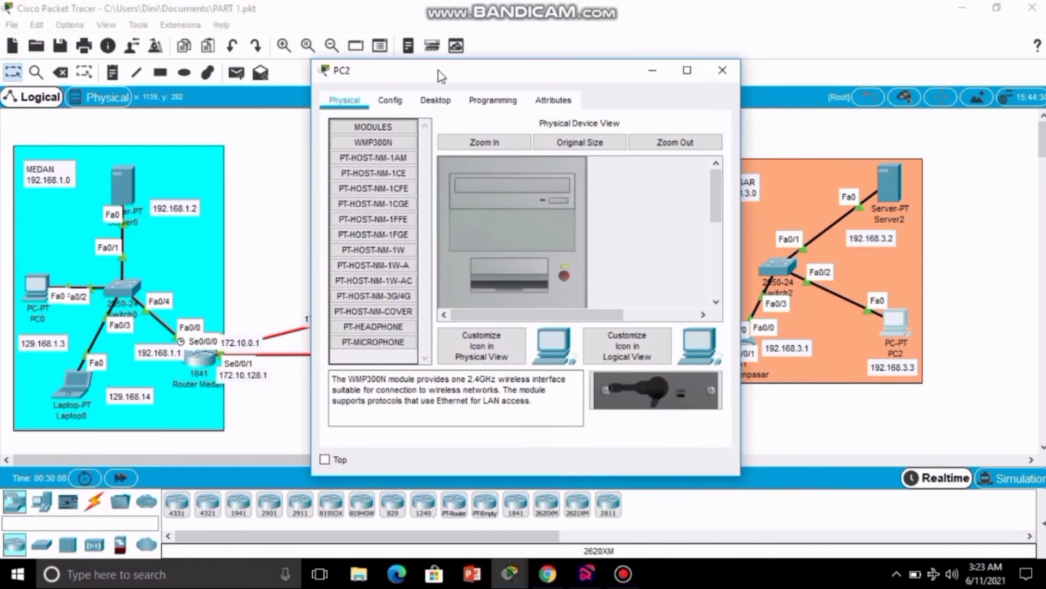
{"action": "left_click", "coordinate": [435, 102]}
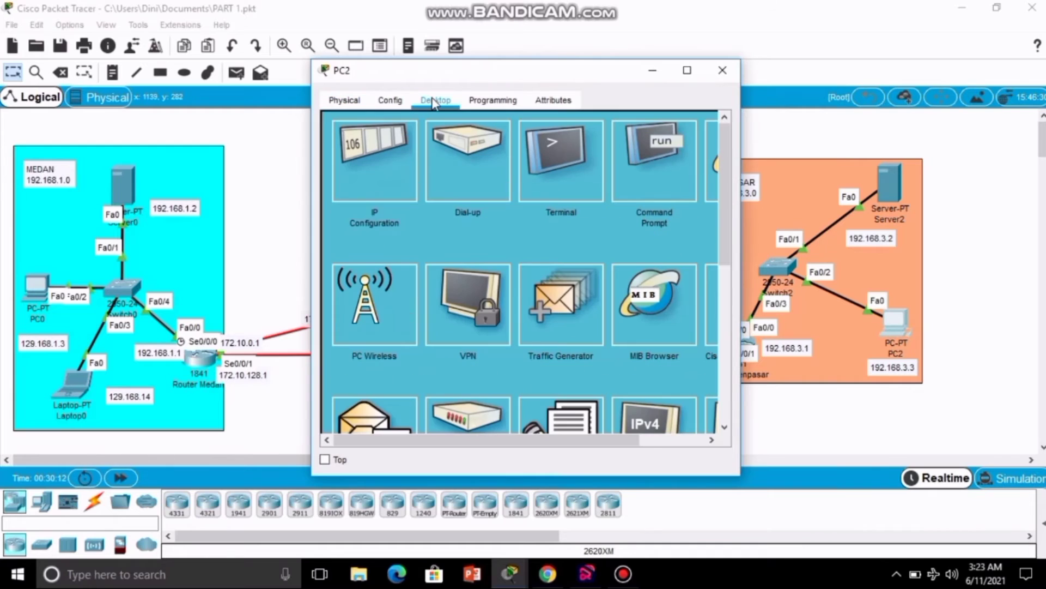
{"action": "left_click", "coordinate": [656, 150]}
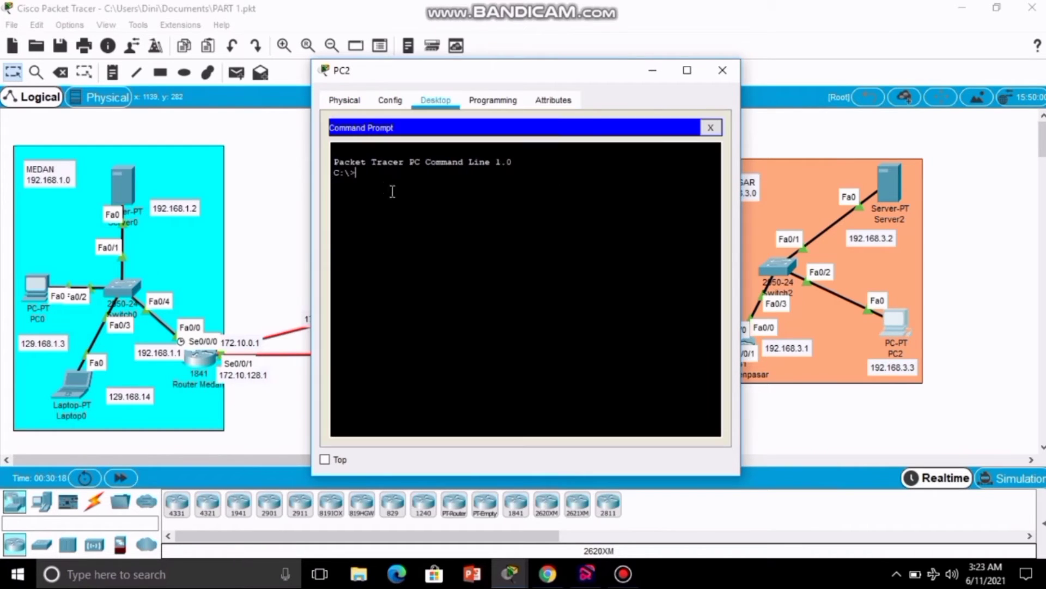
{"action": "type", "text": "ING"}
{"action": "key", "text": "BackSpace"}
{"action": "key", "text": "BackSpace"}
{"action": "key", "text": "BackSpace"}
{"action": "key", "text": "BackSpace"}
{"action": "type", "text": "PING 192.168.2.3"}
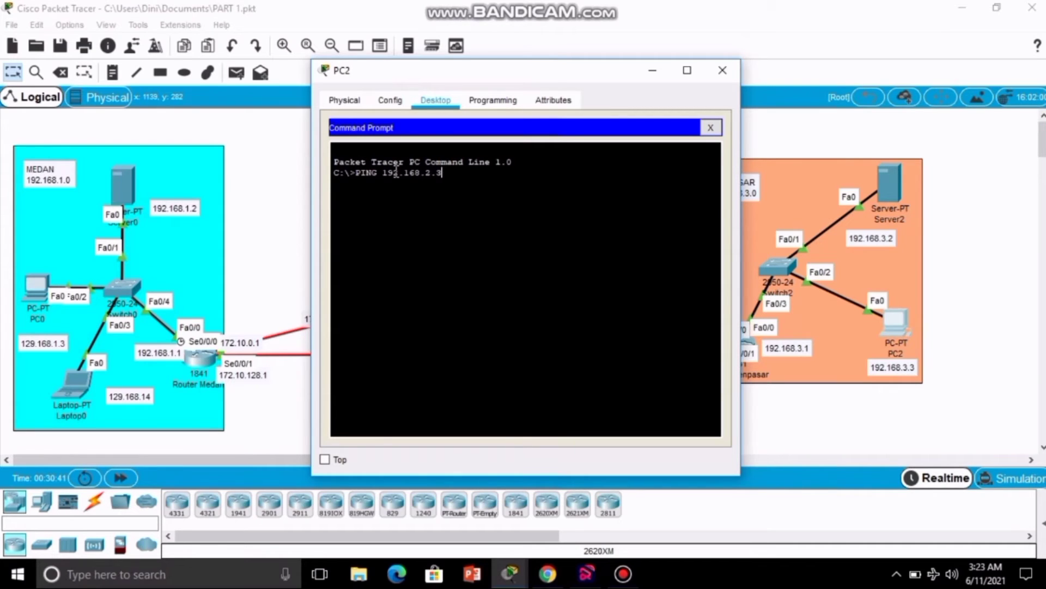
{"action": "key", "text": "Return"}
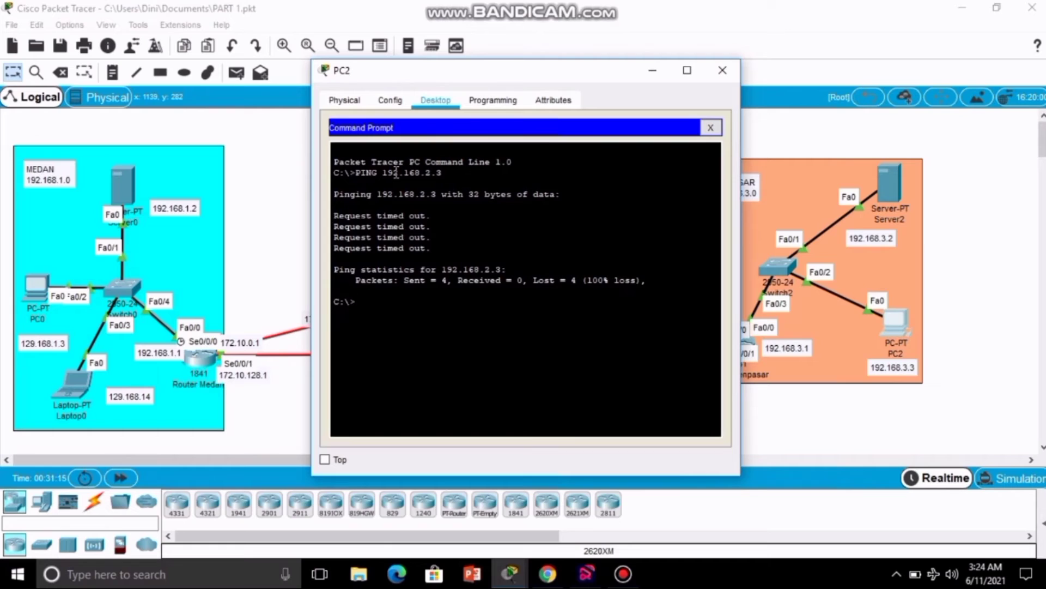
Ping 192.168.1.3 in the Medan network from PC2, and close the PC's window.
{"action": "type", "text": "PING 192.168.1.168.1.3"}
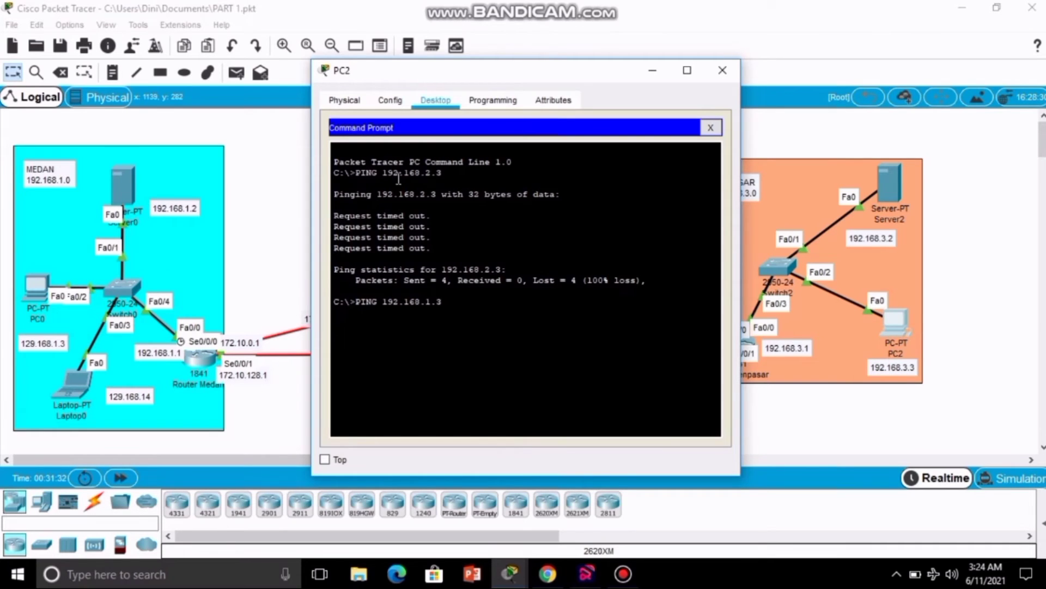
{"action": "key", "text": "Return"}
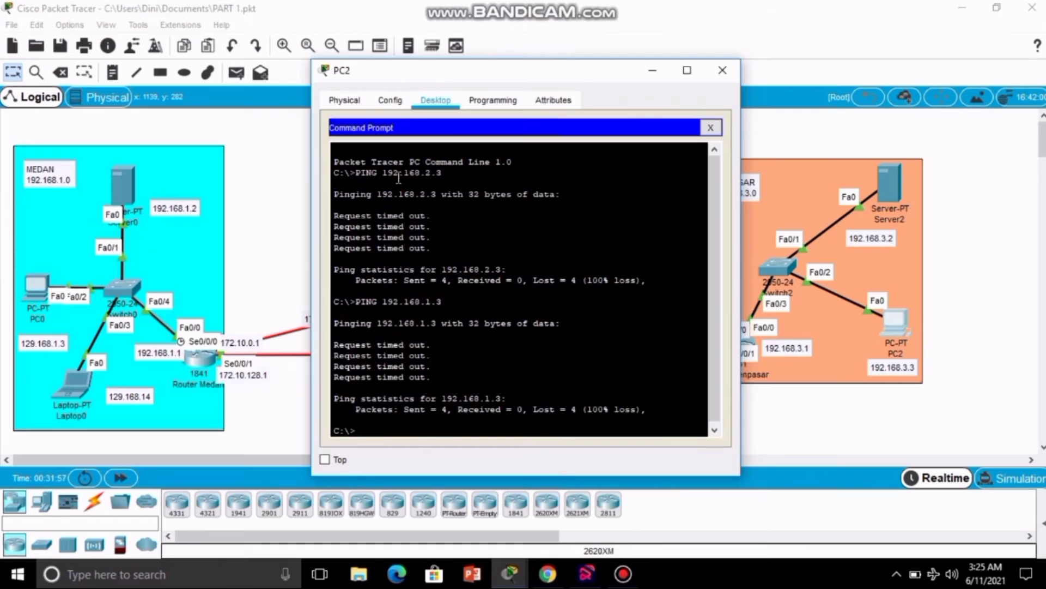
{"action": "left_click", "coordinate": [722, 70]}
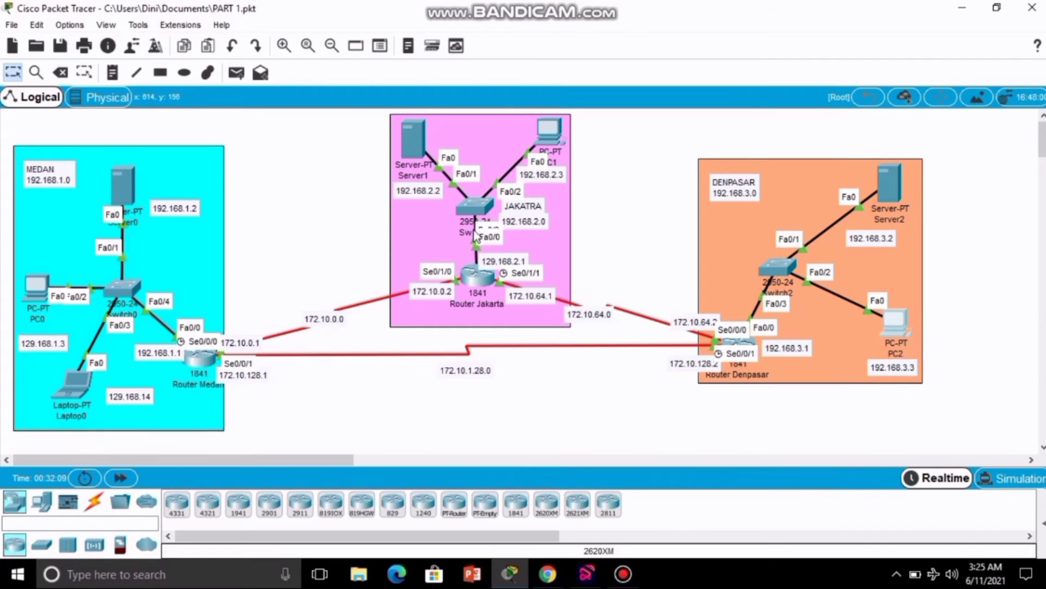
Open the command prompt on PC1 in the Jakarta network and ping 192.168.1.3 in the Medan network.
{"action": "left_click", "coordinate": [560, 138]}
{"action": "left_click", "coordinate": [436, 100]}
{"action": "left_click", "coordinate": [656, 174]}
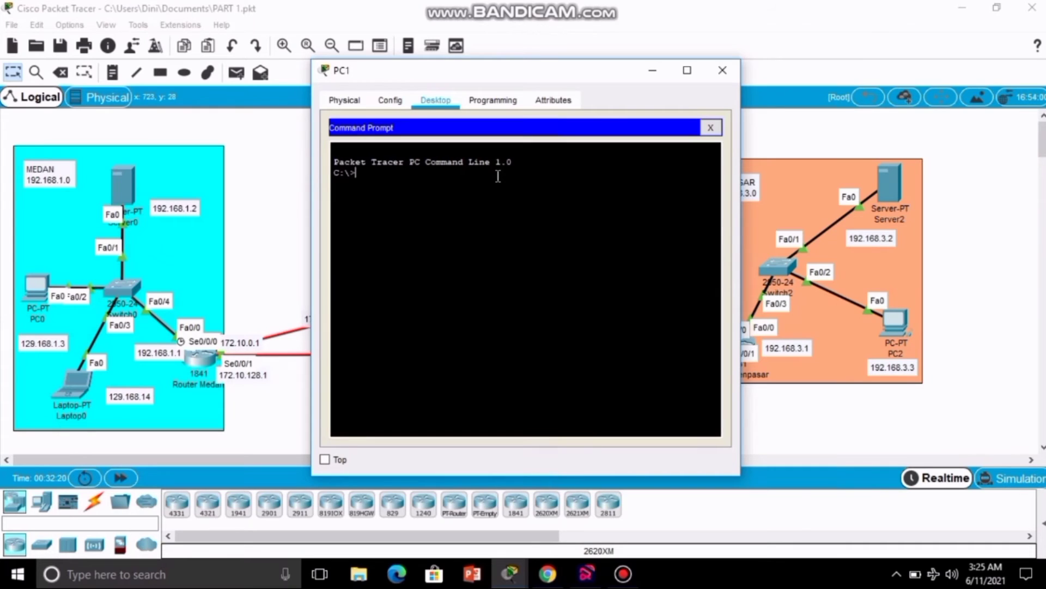
{"action": "type", "text": "PING192"}
{"action": "key", "text": "BackSpace"}
{"action": "key", "text": "BackSpace"}
{"action": "key", "text": "BackSpace"}
{"action": "type", "text": "192.168.1.3"}
{"action": "key", "text": "Return"}
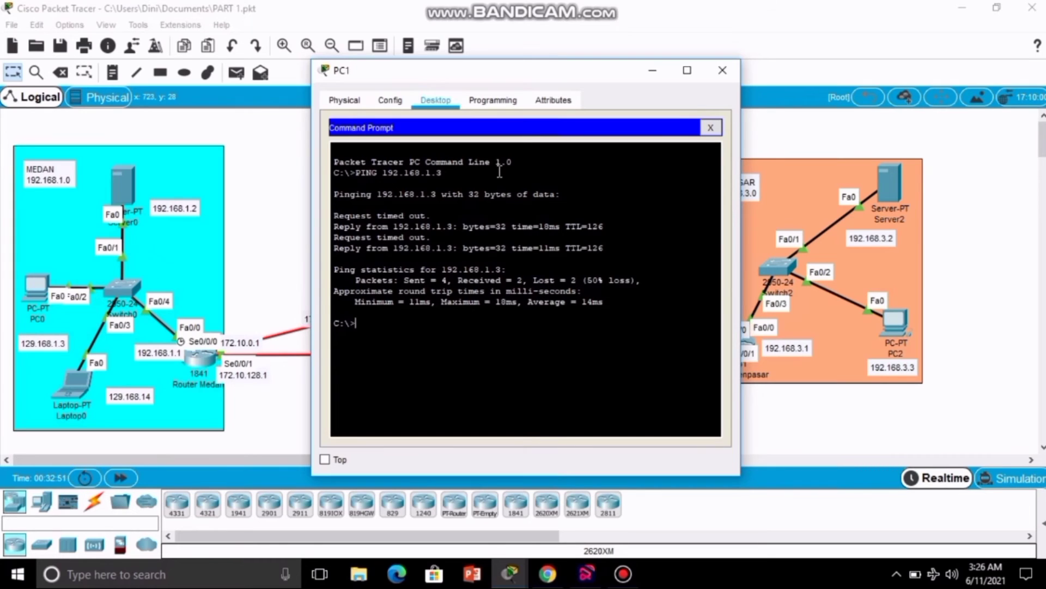
Ping 192.168.3.3 in the Denpasar network from PC1, and close the PC's window.
{"action": "type", "text": "PING 19"}
{"action": "type", "text": "2."}
{"action": "type", "text": "168."}
{"action": "type", "text": "1"}
{"action": "type", "text": "3.3"}
{"action": "key", "text": "Return"}
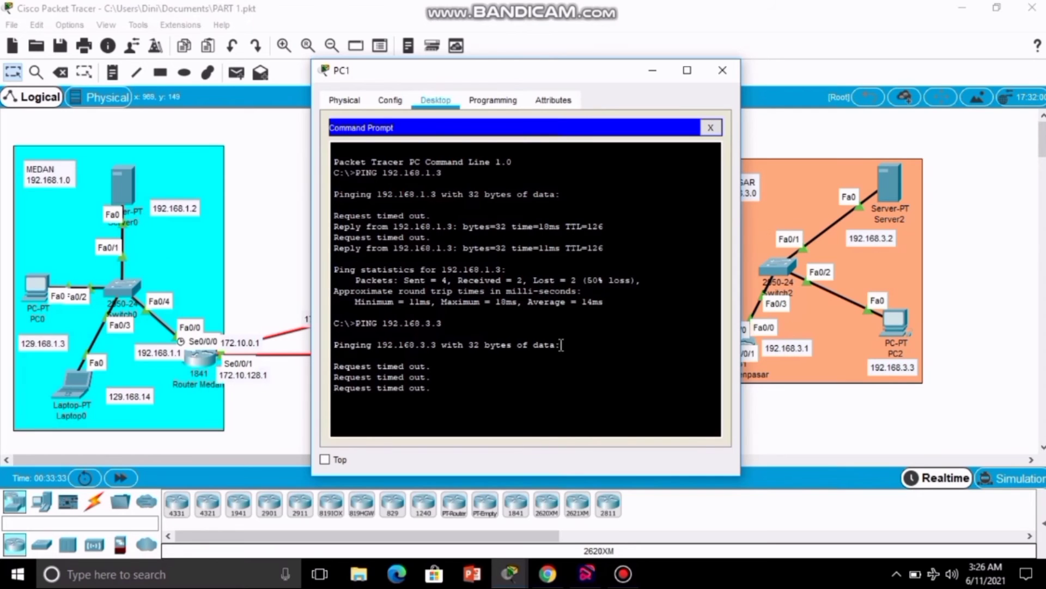
{"action": "left_click", "coordinate": [723, 70]}
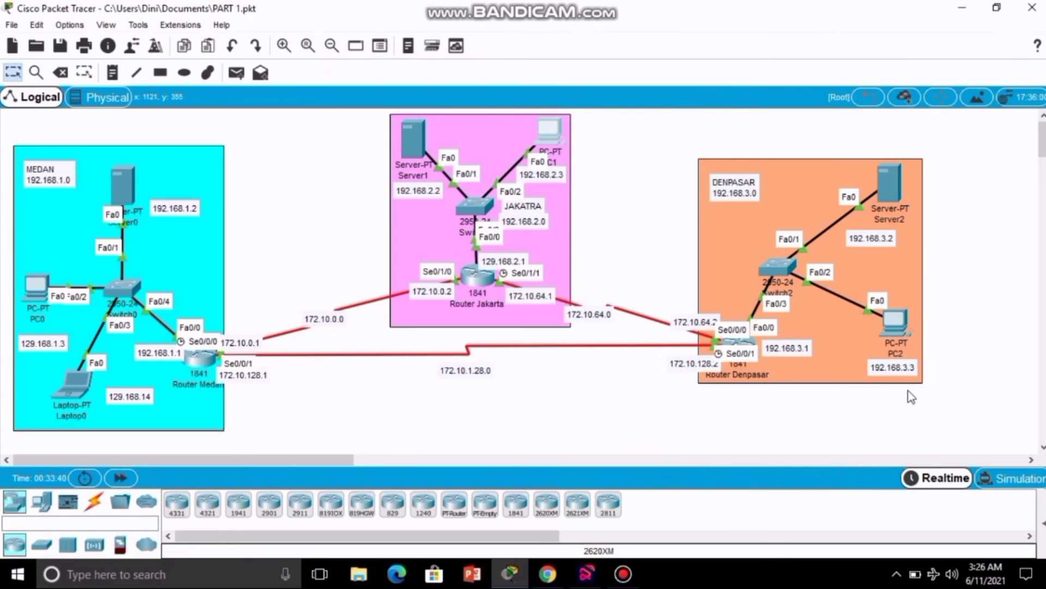
Switch to simulation mode and add a simple PDU from Laptop0 in Medan to PC2 in Denpasar.
{"action": "left_click", "coordinate": [1017, 479]}
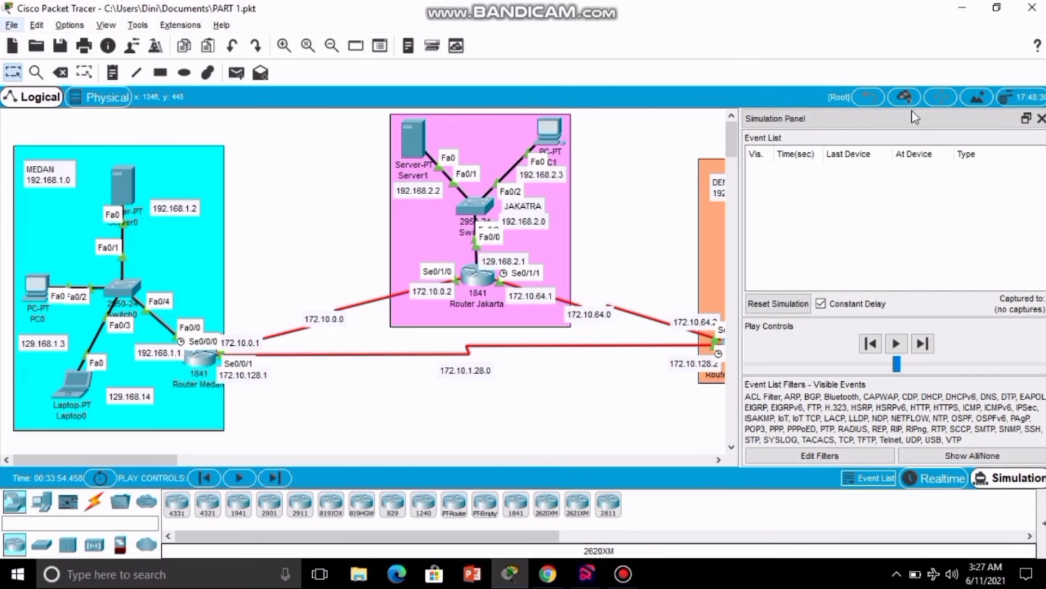
{"action": "left_click_drag", "start_coordinate": [912, 117], "coordinate": [731, 113]}
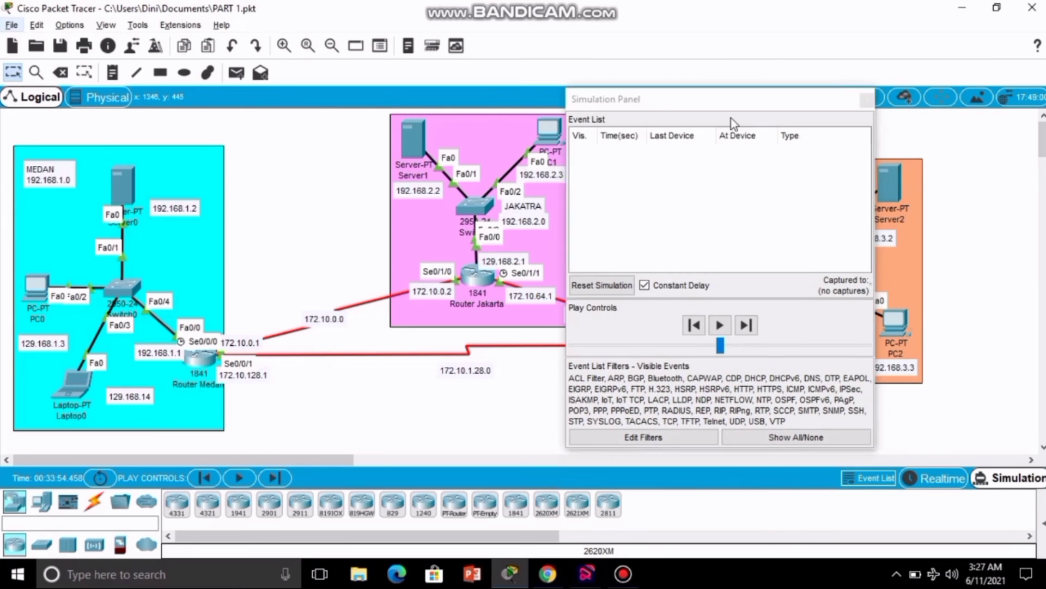
{"action": "left_click", "coordinate": [236, 74]}
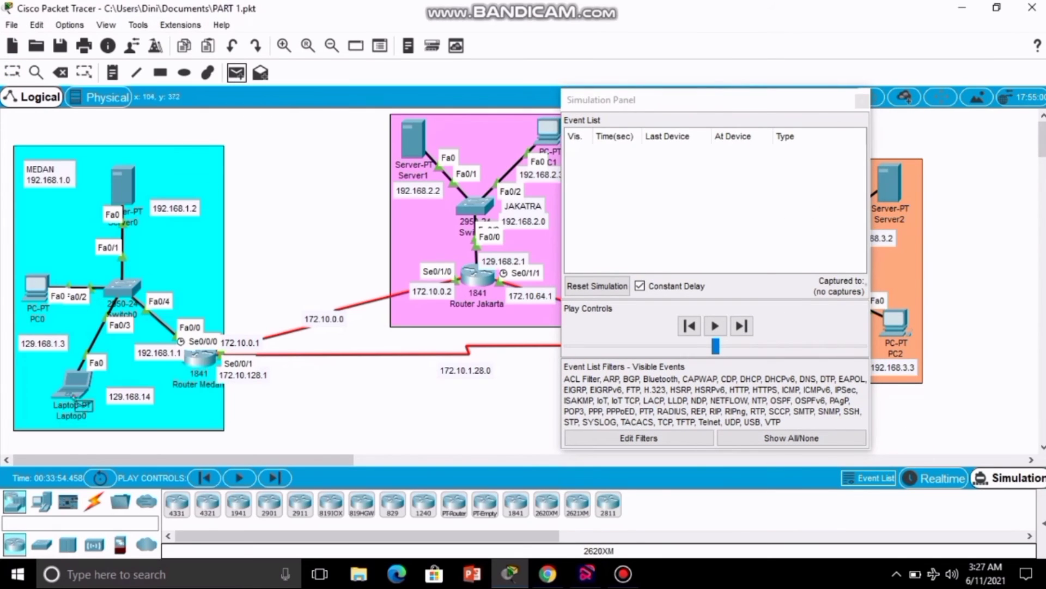
{"action": "left_click", "coordinate": [74, 386]}
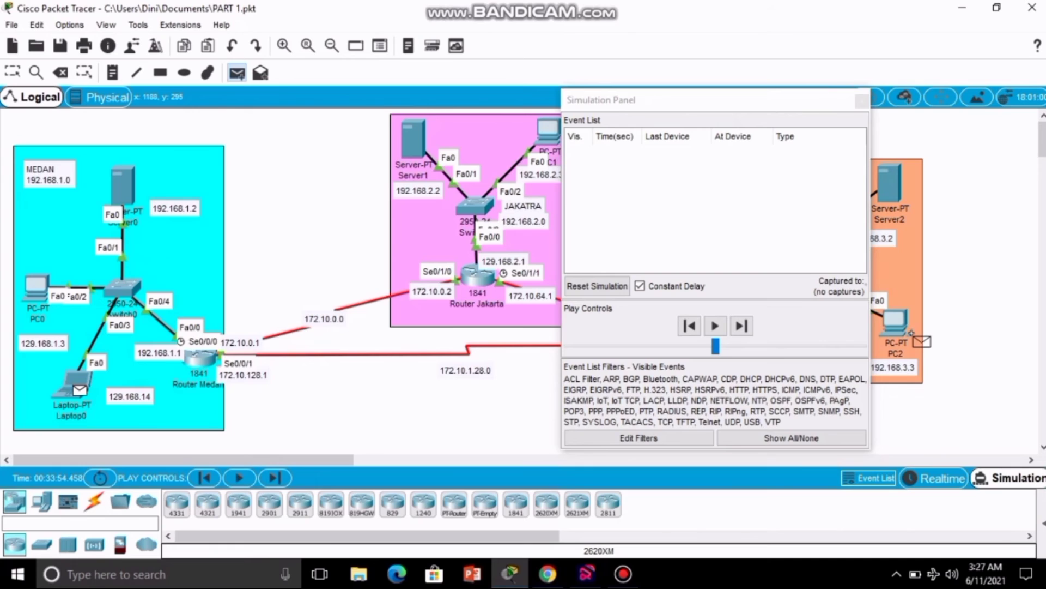
{"action": "left_click", "coordinate": [898, 324]}
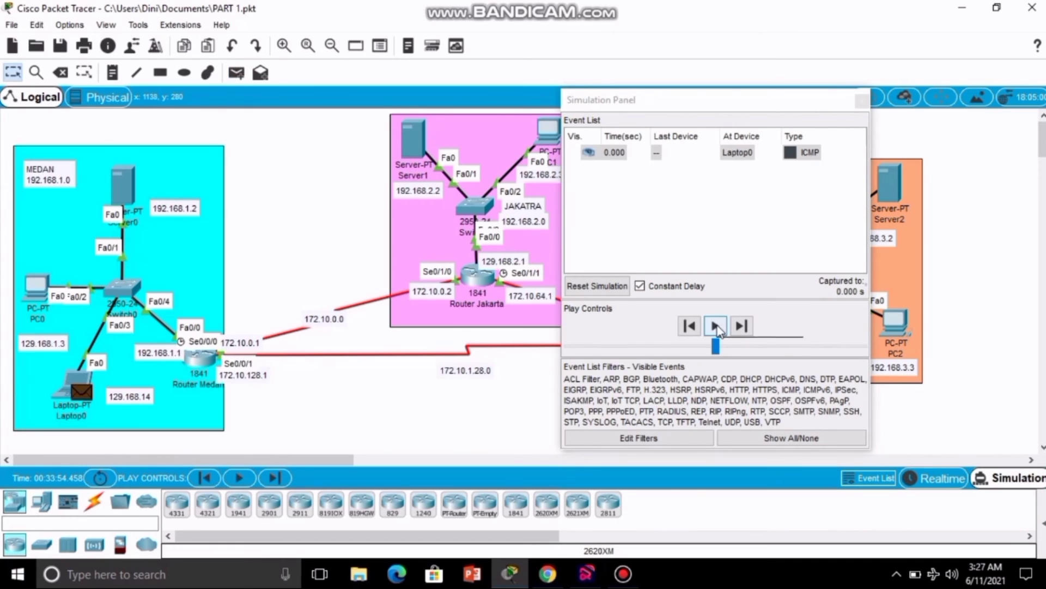
Play the simulation of the Laptop0 to PC2 packet and review its ICMP hops in the event list.
{"action": "left_click", "coordinate": [833, 281]}
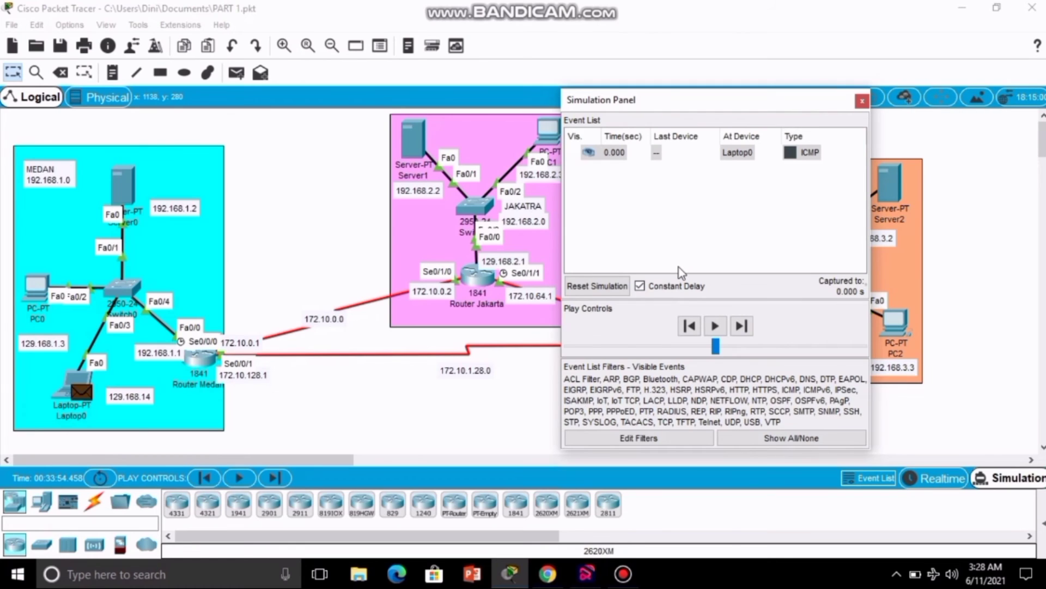
{"action": "left_click", "coordinate": [715, 326]}
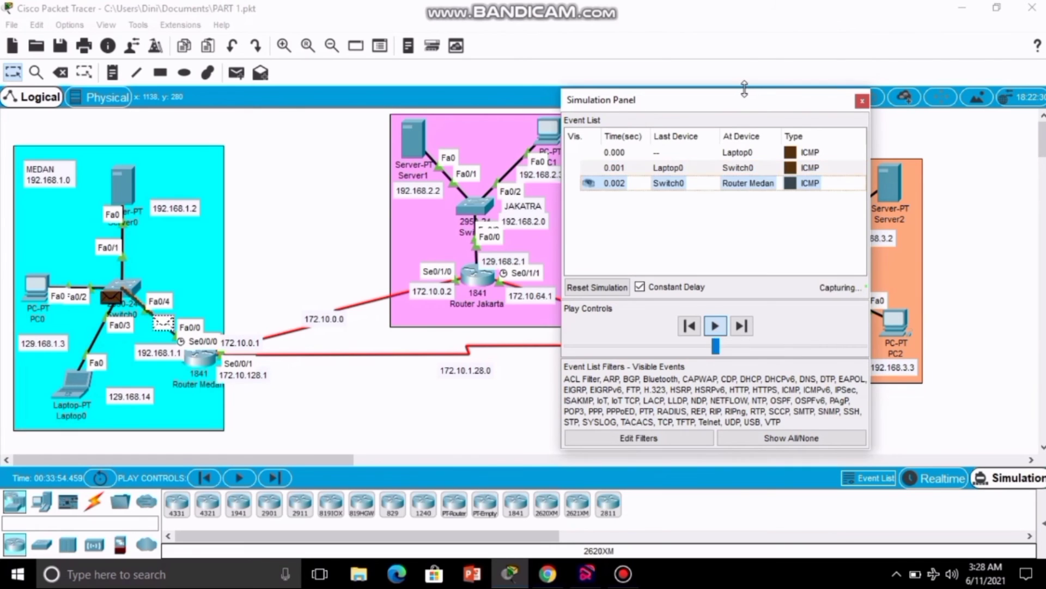
{"action": "left_click_drag", "start_coordinate": [757, 95], "coordinate": [600, 392]}
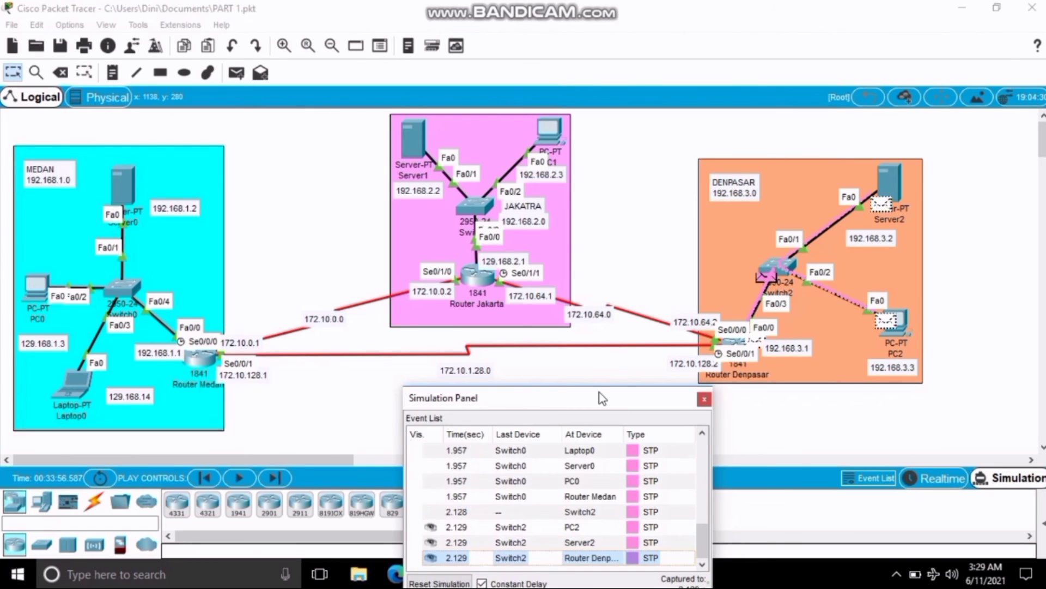
{"action": "left_click_drag", "start_coordinate": [599, 392], "coordinate": [540, 185]}
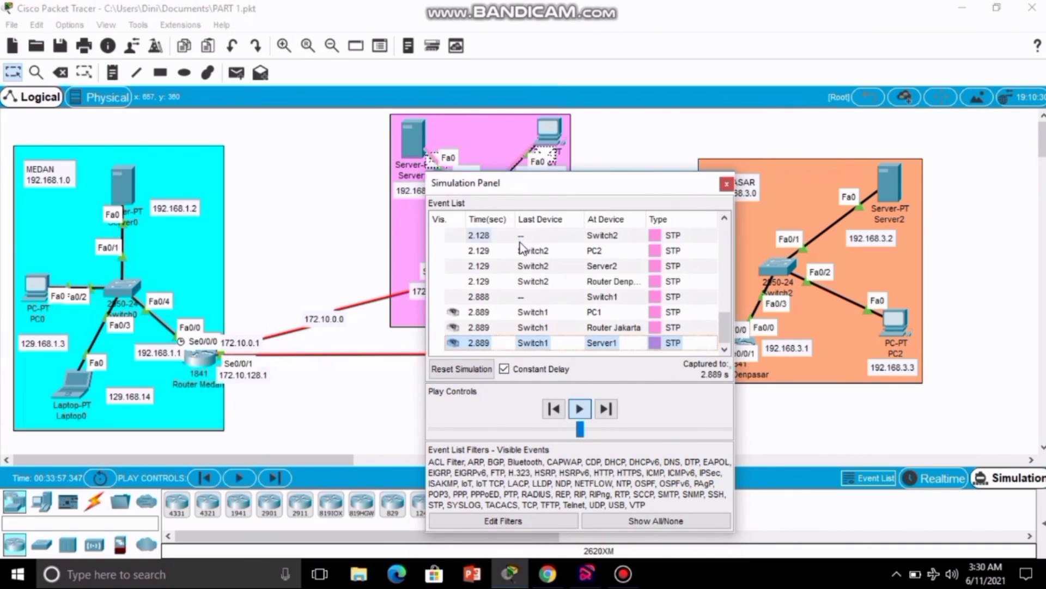
{"action": "scroll", "coordinate": [555, 268], "scroll_direction": "up", "scroll_amount": 6}
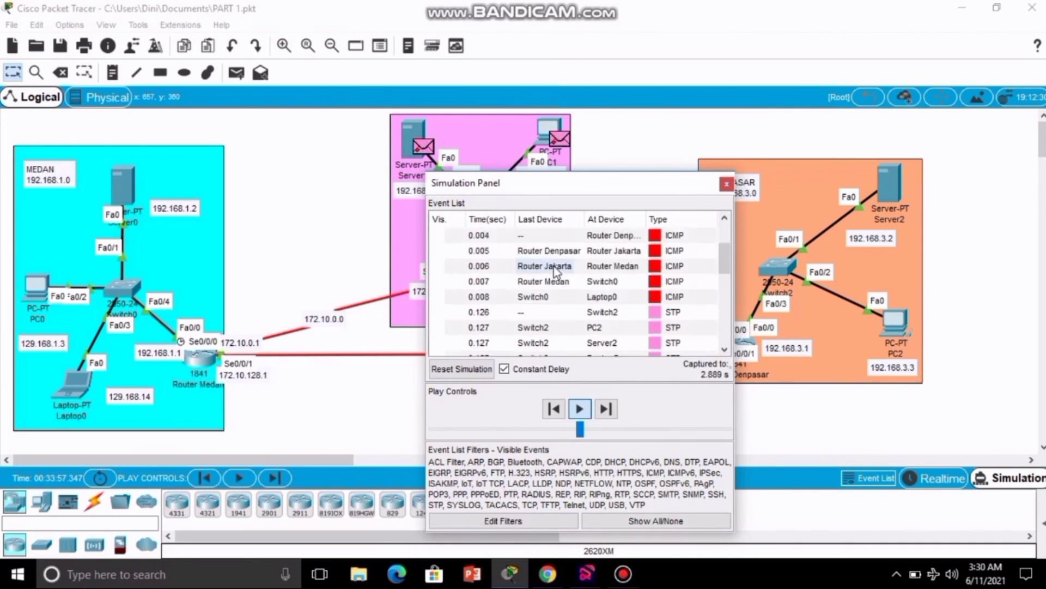
Reset the simulation and play it again with an added simple PDU from PC0 in Medan to PC1 in Jakarta.
{"action": "left_click", "coordinate": [461, 368]}
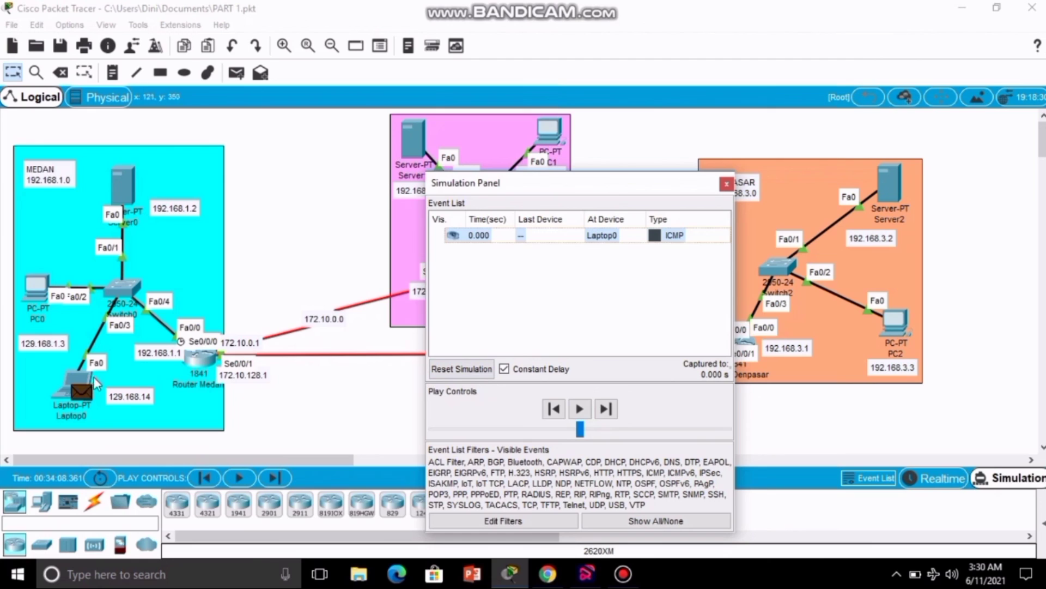
{"action": "left_click", "coordinate": [236, 73]}
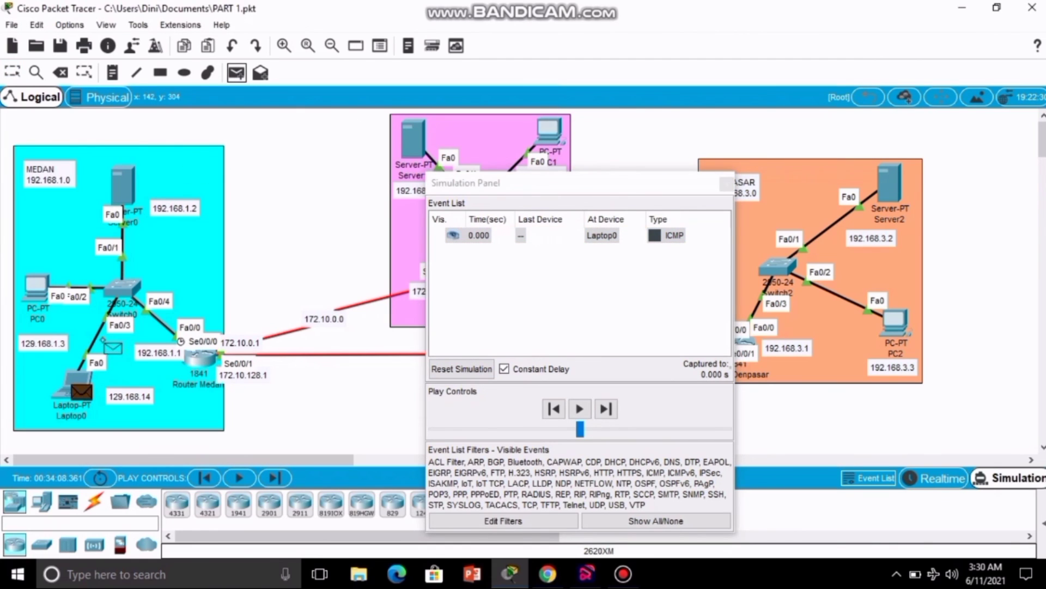
{"action": "left_click", "coordinate": [33, 299]}
{"action": "left_click", "coordinate": [548, 131]}
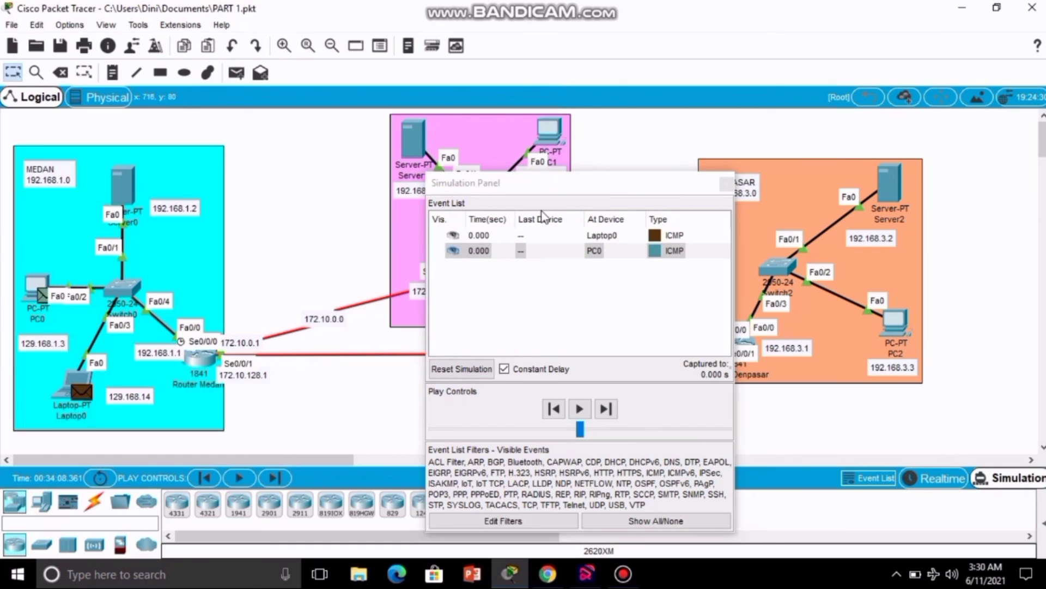
{"action": "left_click", "coordinate": [587, 414]}
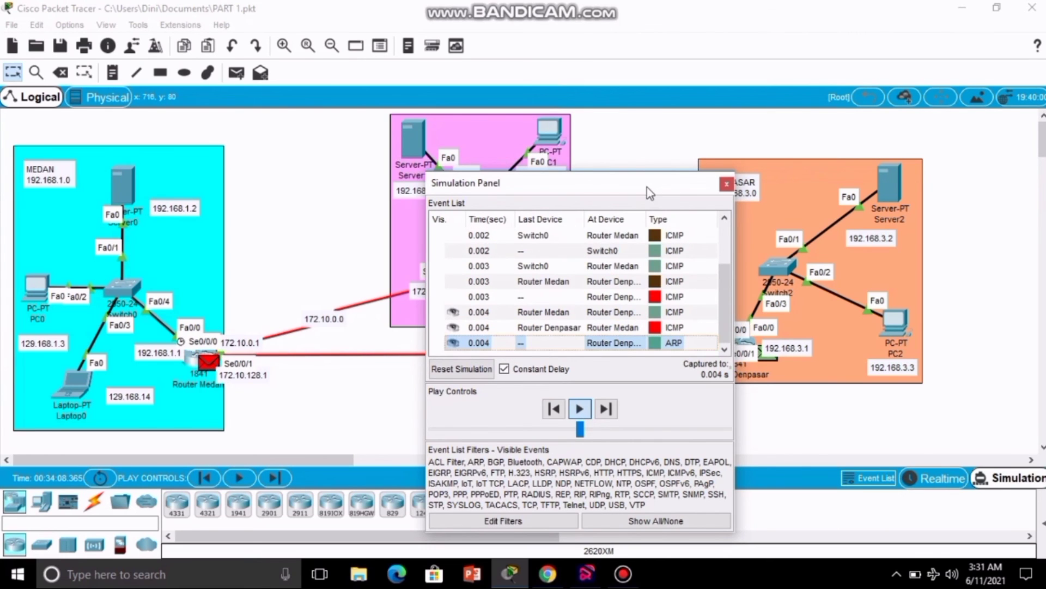
{"action": "left_click_drag", "start_coordinate": [648, 185], "coordinate": [875, 140]}
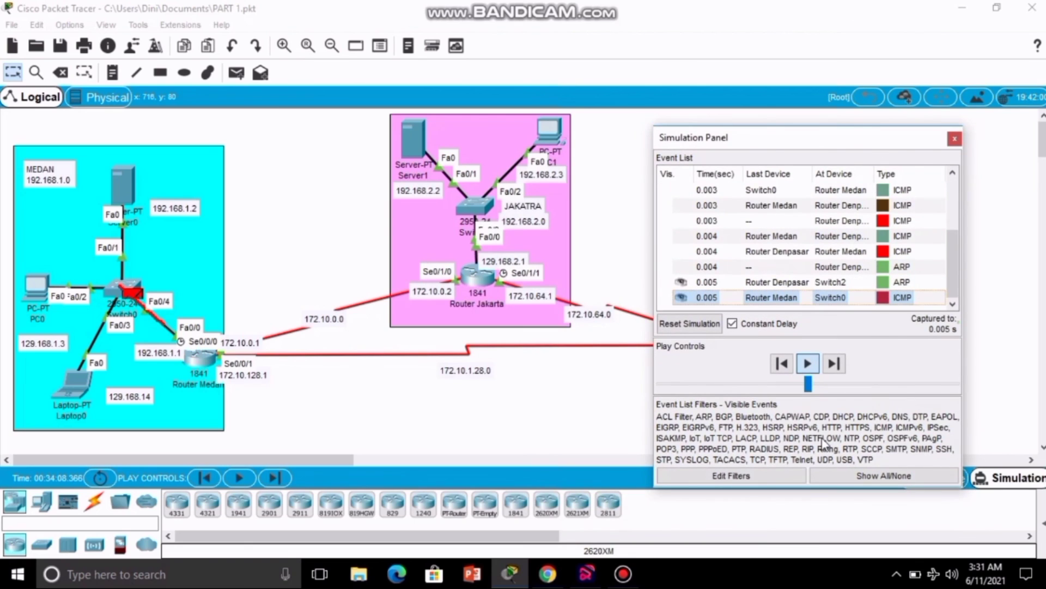